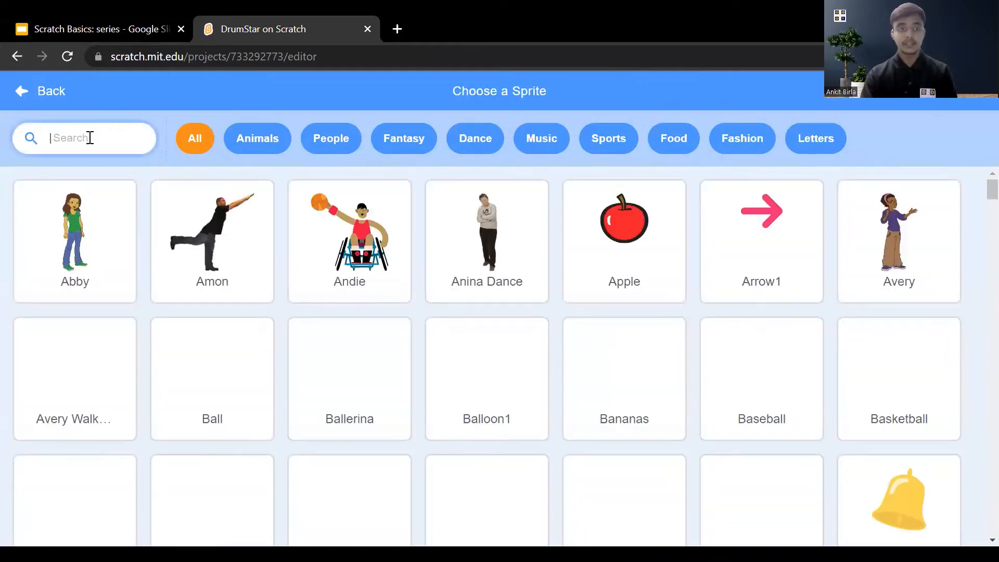
# Search the sprite library for "Drum" and add the Drums Conga sprite to the project.
pyautogui.click(89, 137)
pyautogui.write('Drum')
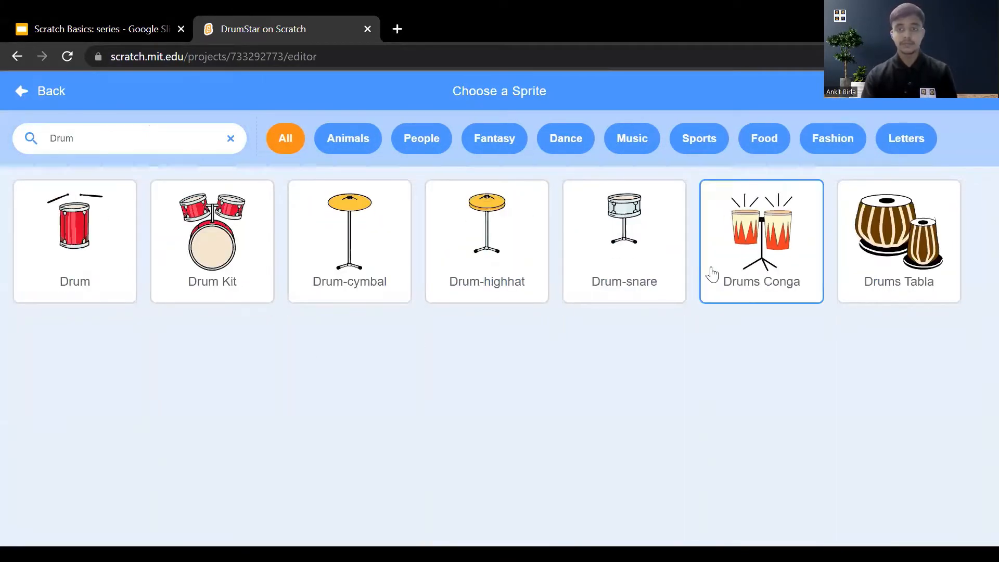
pyautogui.click(712, 275)
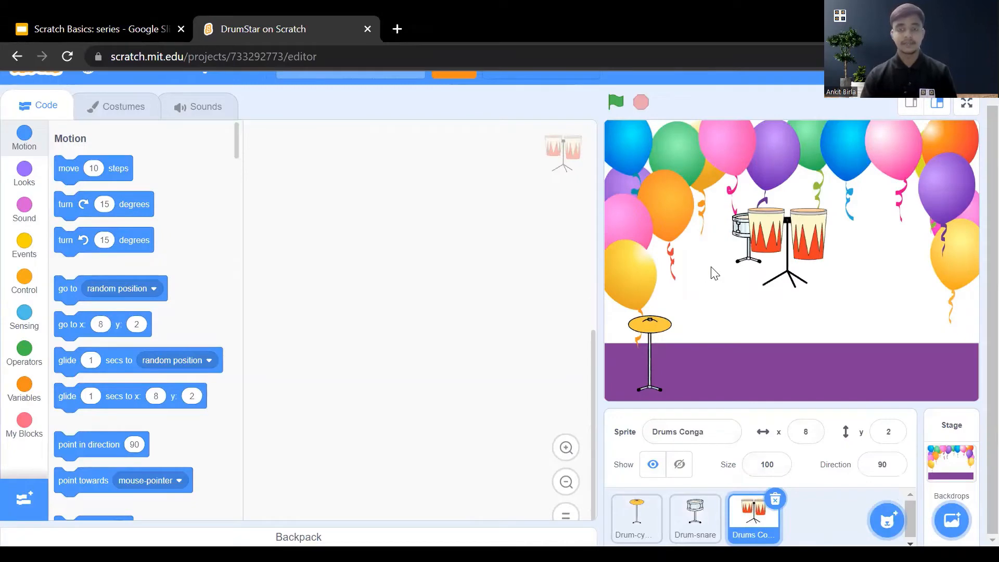
# Switch to the Google Slides deck and review the Level 1 and Level 2 indicator slides in a slideshow with the laser pointer.
pyautogui.click(83, 24)
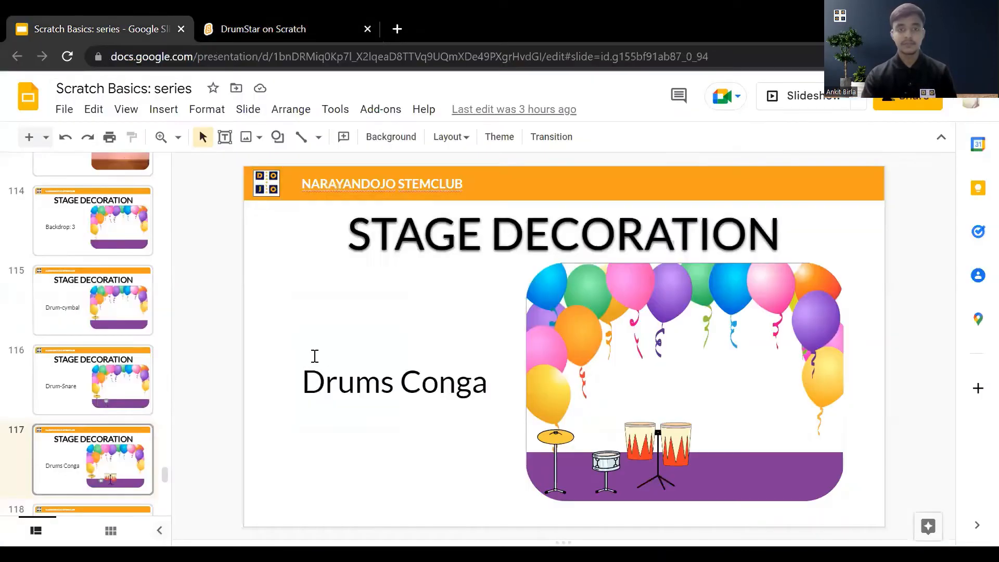
pyautogui.press('Down')
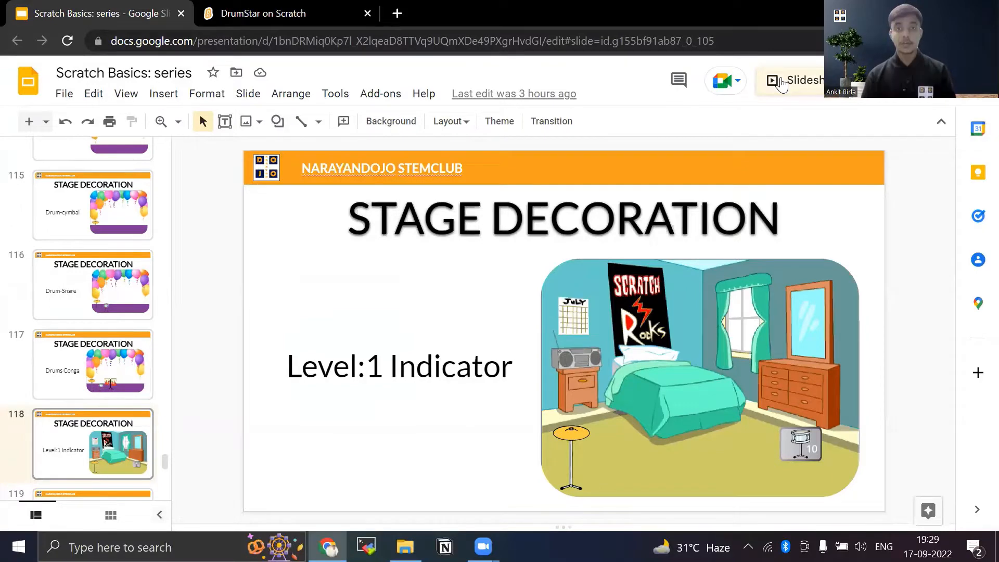
pyautogui.click(782, 84)
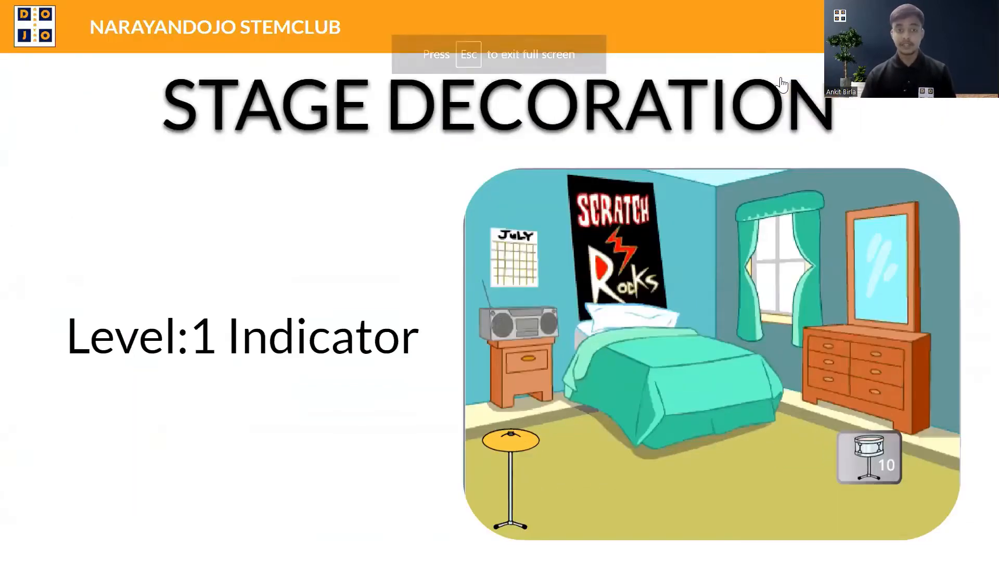
pyautogui.click(123, 530)
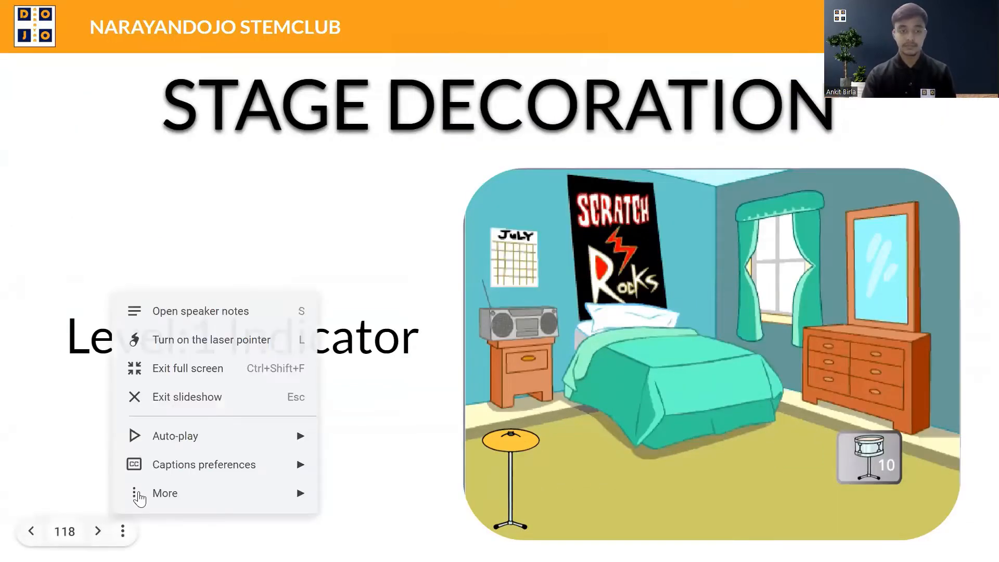
pyautogui.click(137, 339)
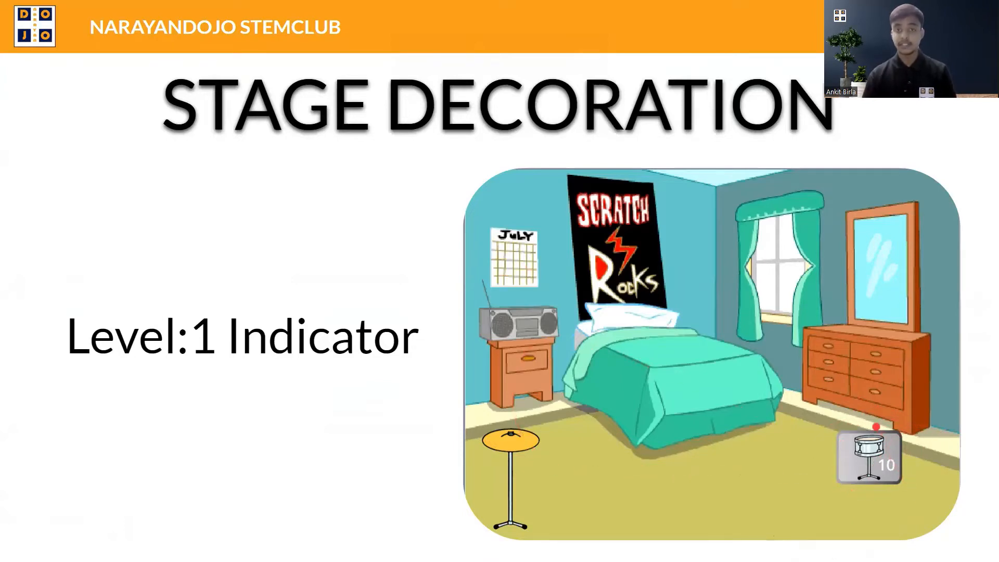
pyautogui.press('Right')
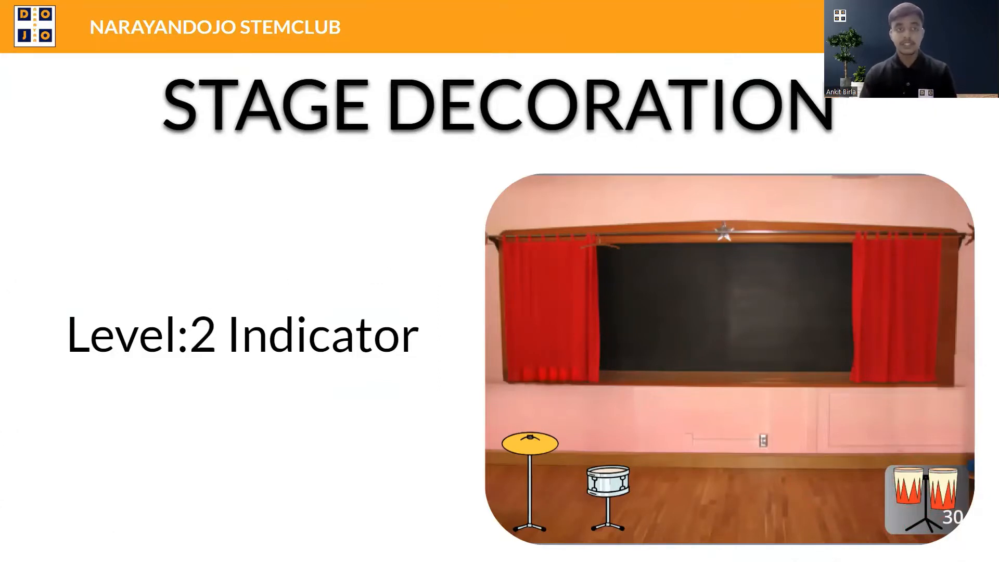
pyautogui.press('Escape')
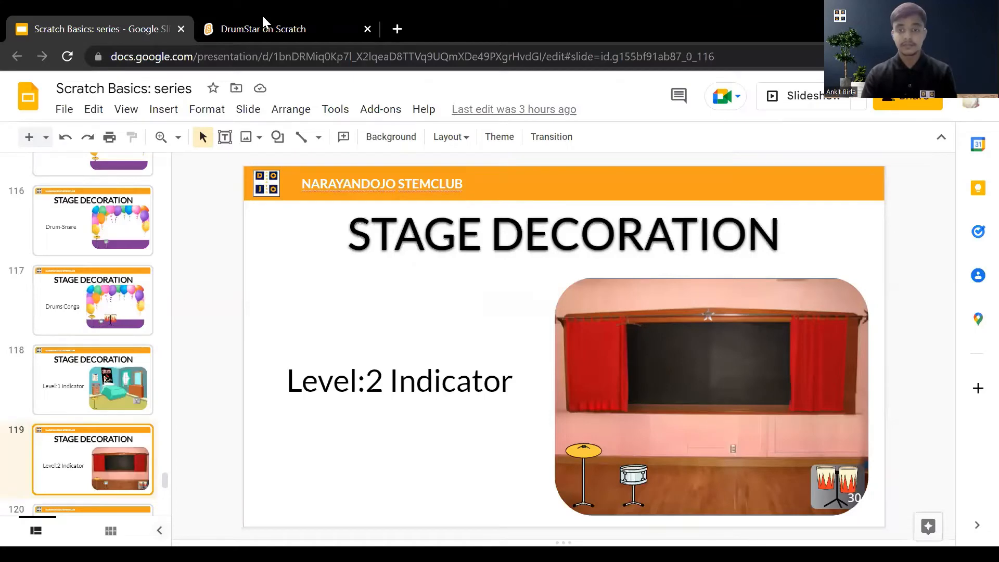
# Switch back to the DrumStar project in Scratch and duplicate the Drum-snare sprite.
pyautogui.click(263, 21)
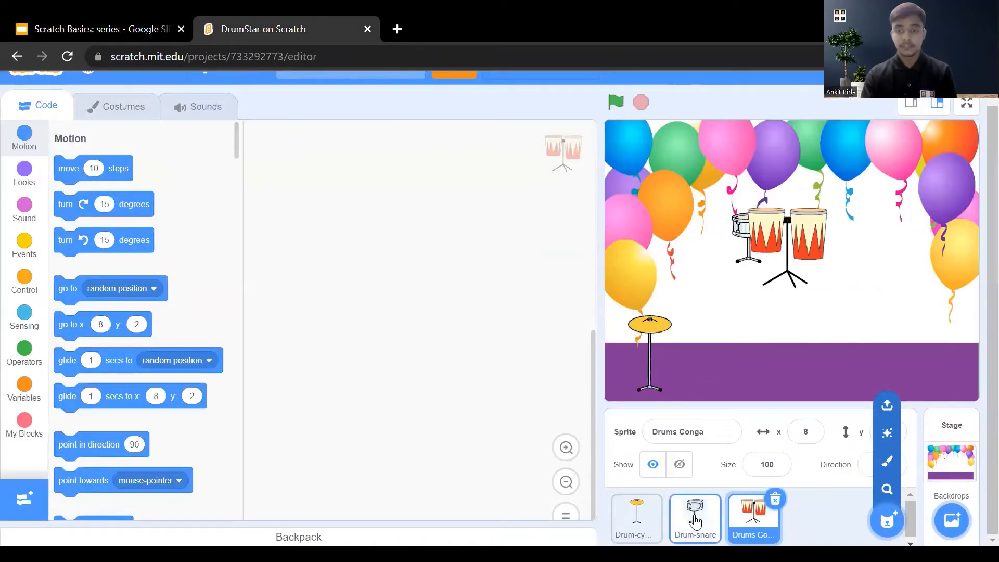
pyautogui.click(695, 521)
pyautogui.rightClick(695, 517)
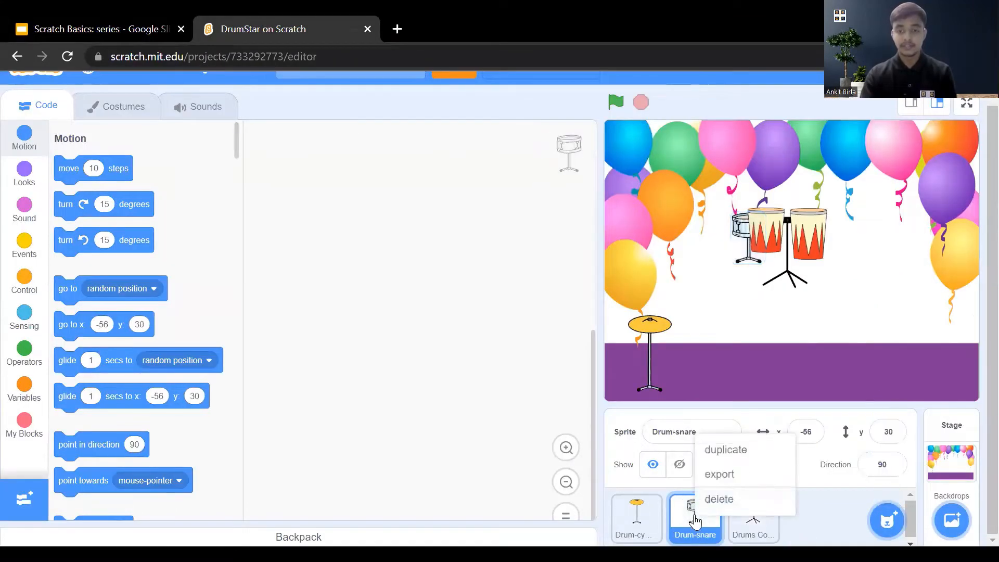
pyautogui.click(711, 449)
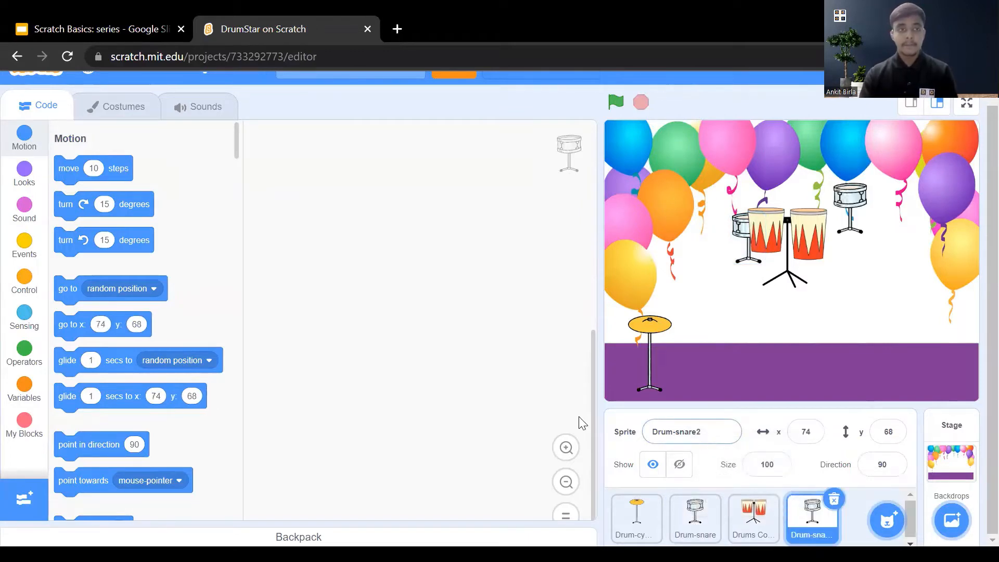
# Delete the drum-snare-b costume from the duplicated snare sprite.
pyautogui.click(100, 102)
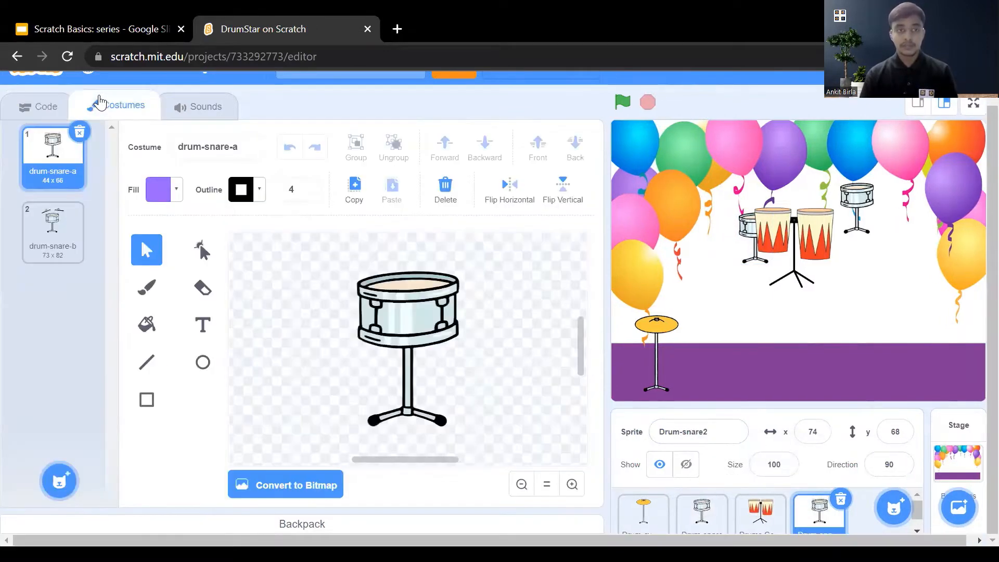
pyautogui.click(60, 253)
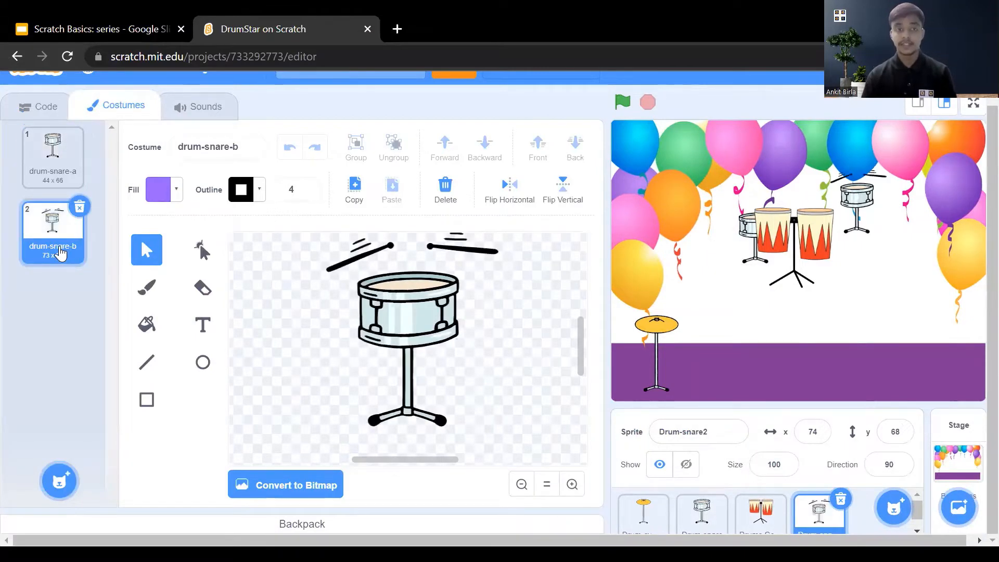
pyautogui.click(79, 207)
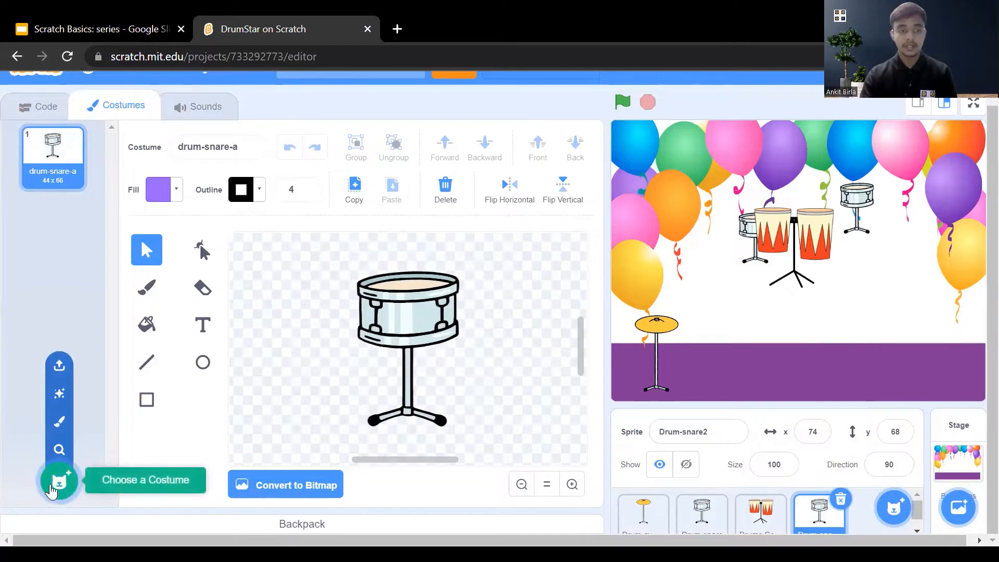
# Search the costume library for "butt" and add the grey Button3-a costume to the duplicated snare sprite.
pyautogui.click(57, 483)
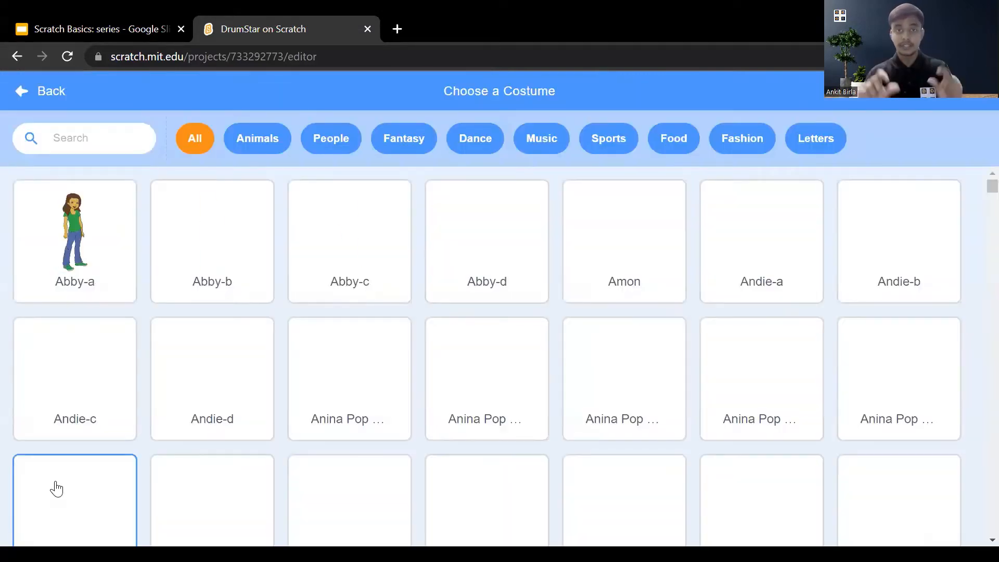
pyautogui.click(65, 137)
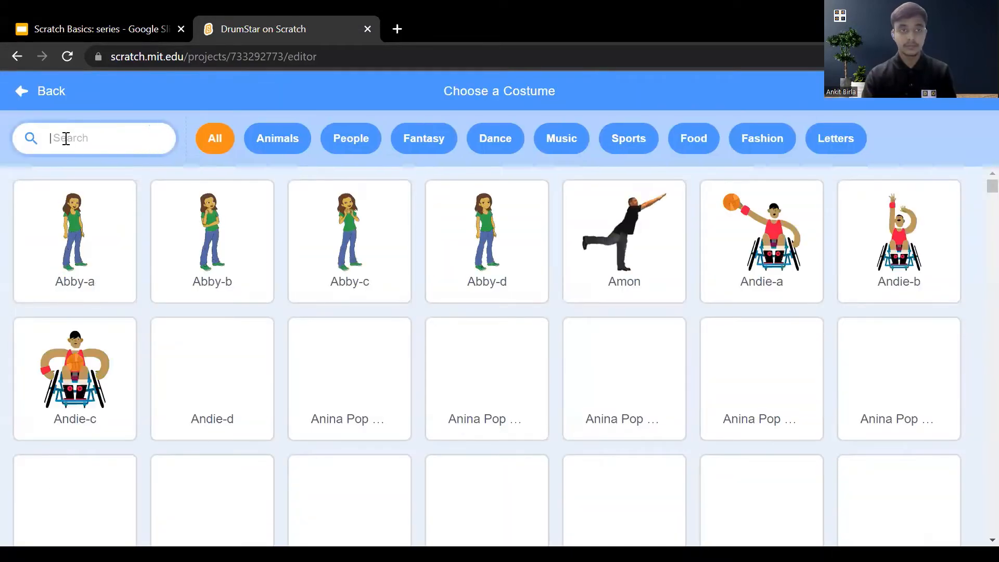
pyautogui.write('butt')
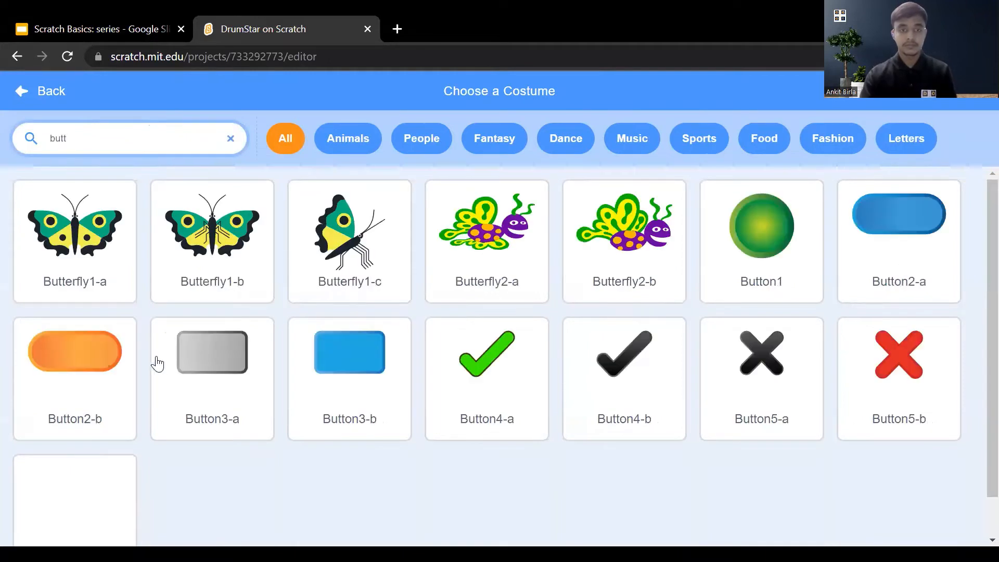
pyautogui.click(201, 364)
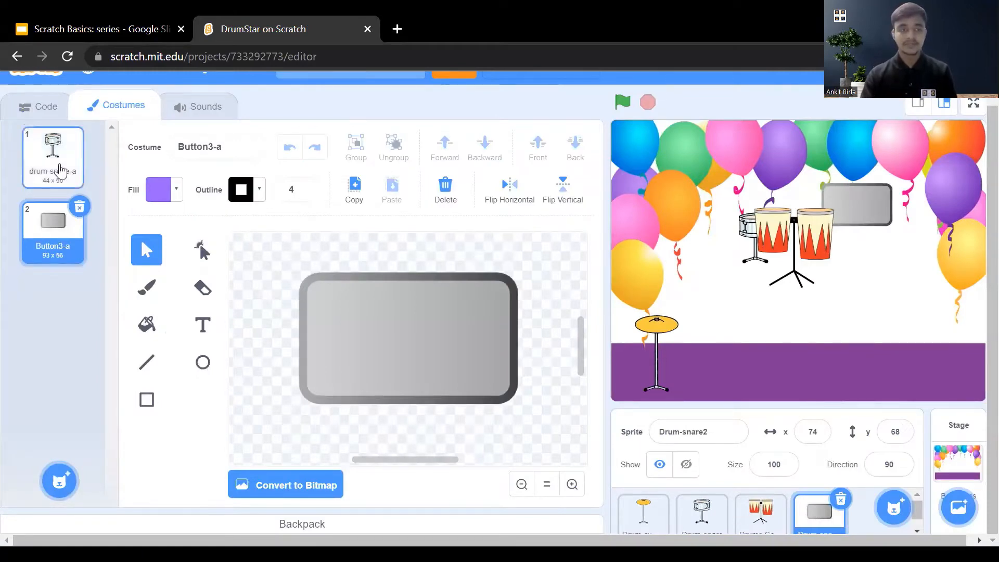
# Group the whole snare drum drawing in the drum-snare-a costume and paste a copy of it into the Button3-a costume.
pyautogui.click(52, 156)
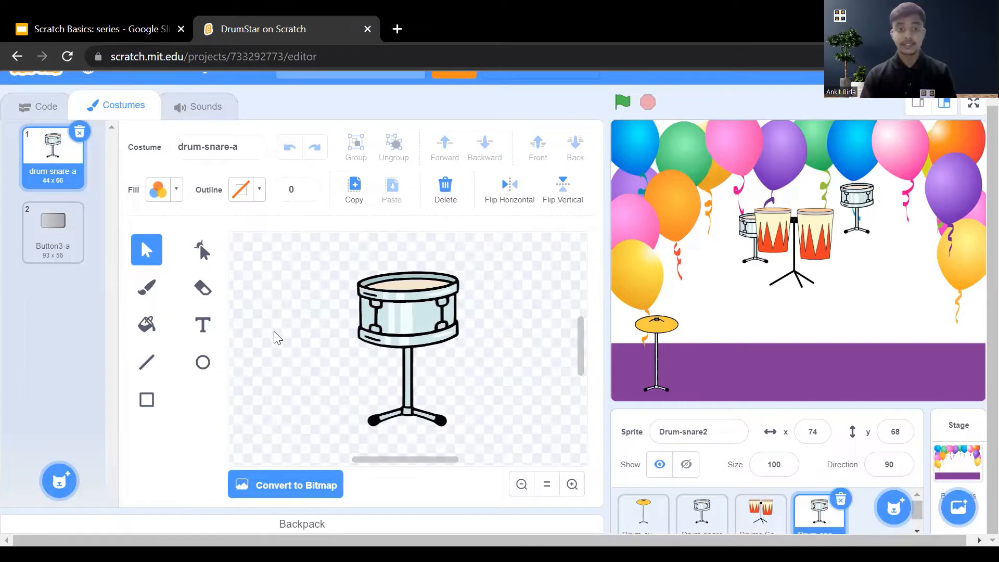
pyautogui.moveTo(307, 249); pyautogui.dragTo(487, 450)
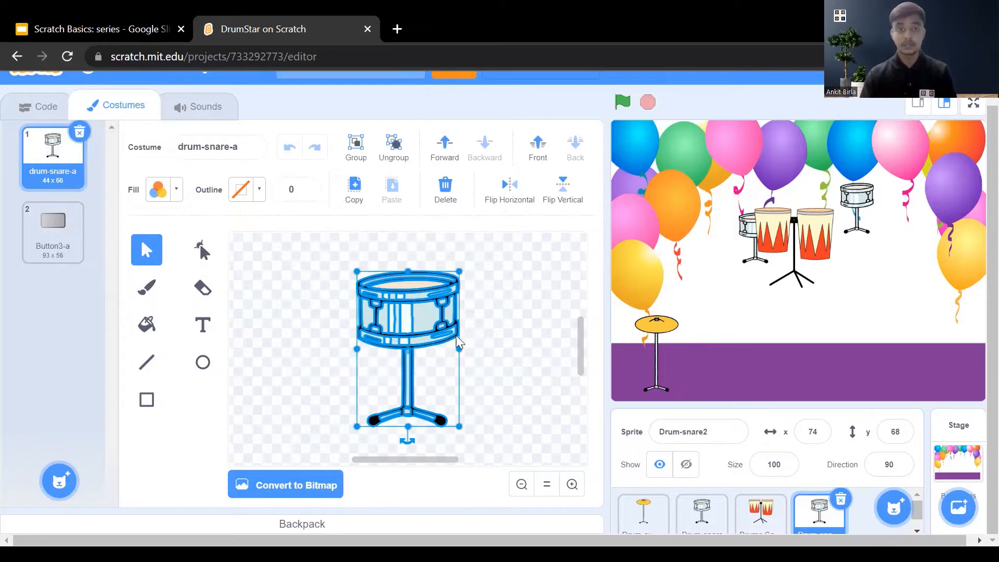
pyautogui.click(357, 147)
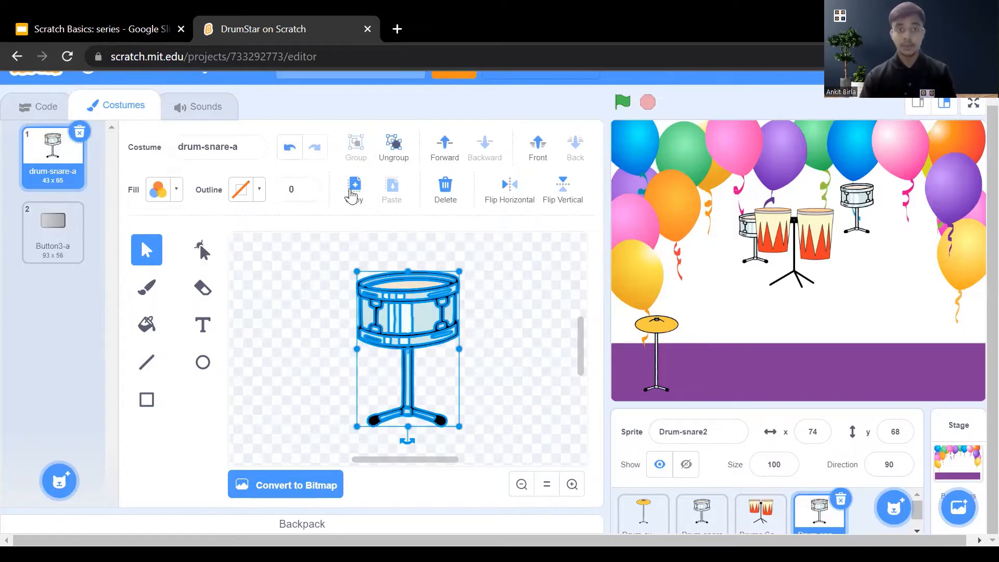
pyautogui.click(352, 194)
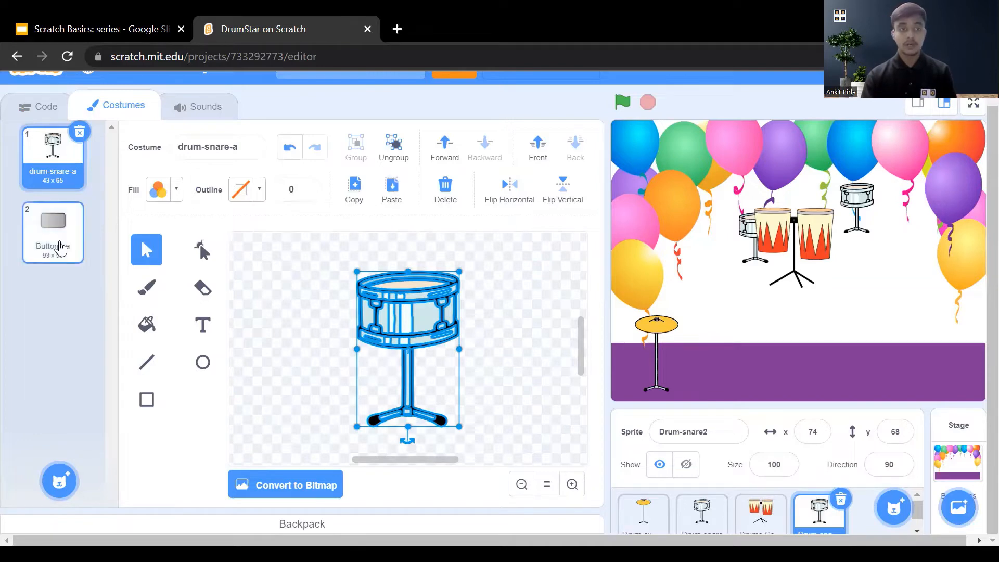
pyautogui.click(62, 248)
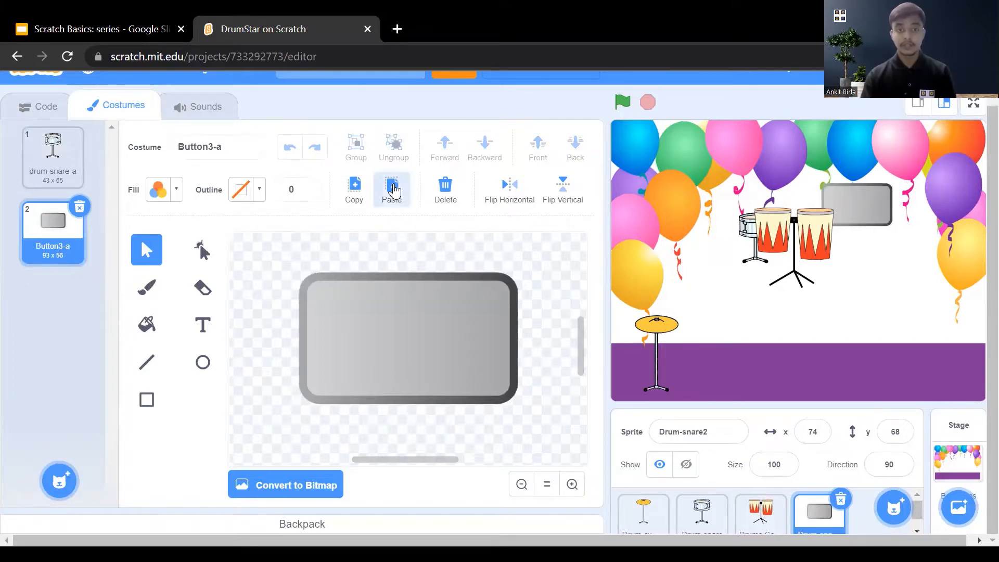
pyautogui.click(393, 190)
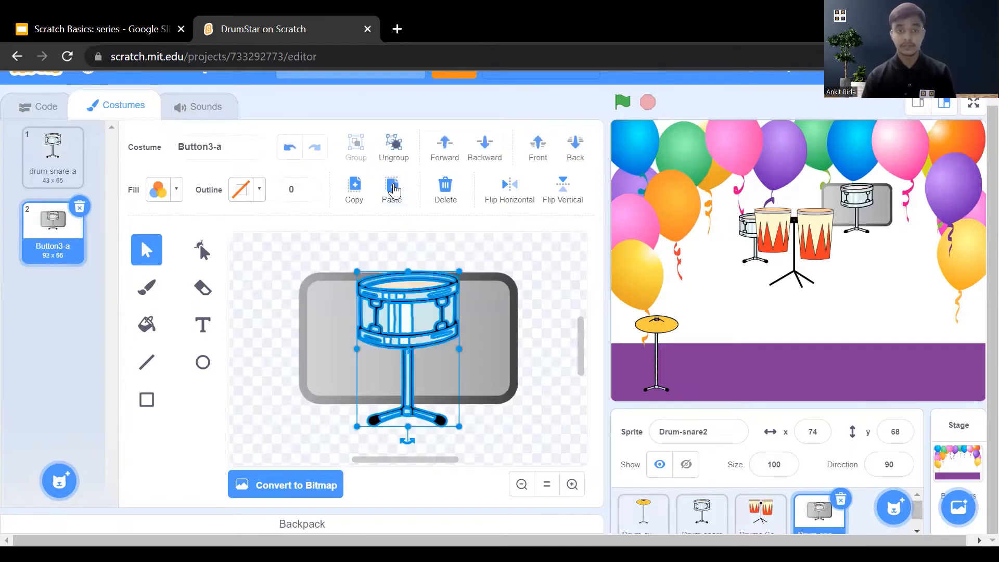
pyautogui.click(290, 394)
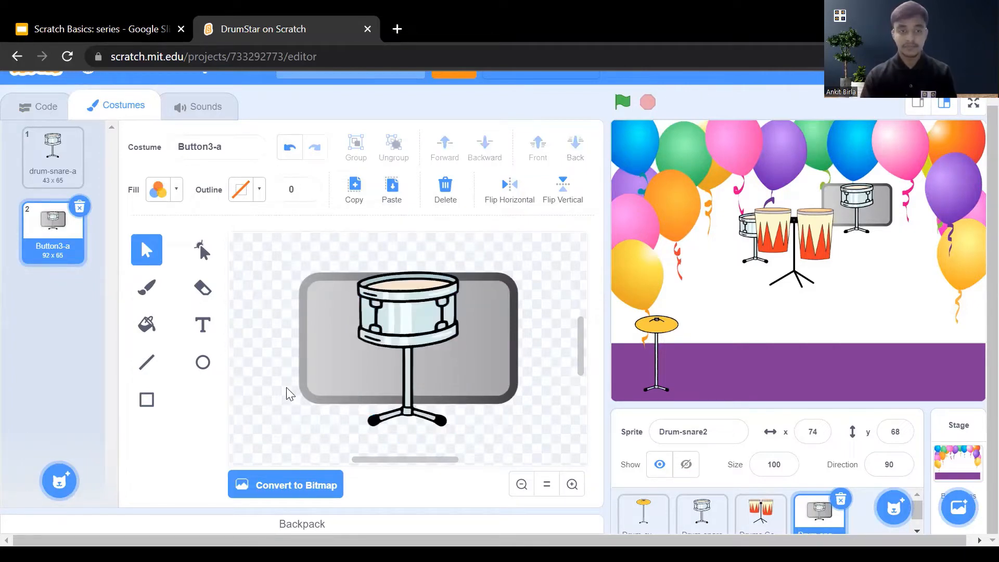
# Group the grey button shape and stretch it vertically behind the snare drum, making the costume about 92 x 73.
pyautogui.click(345, 401)
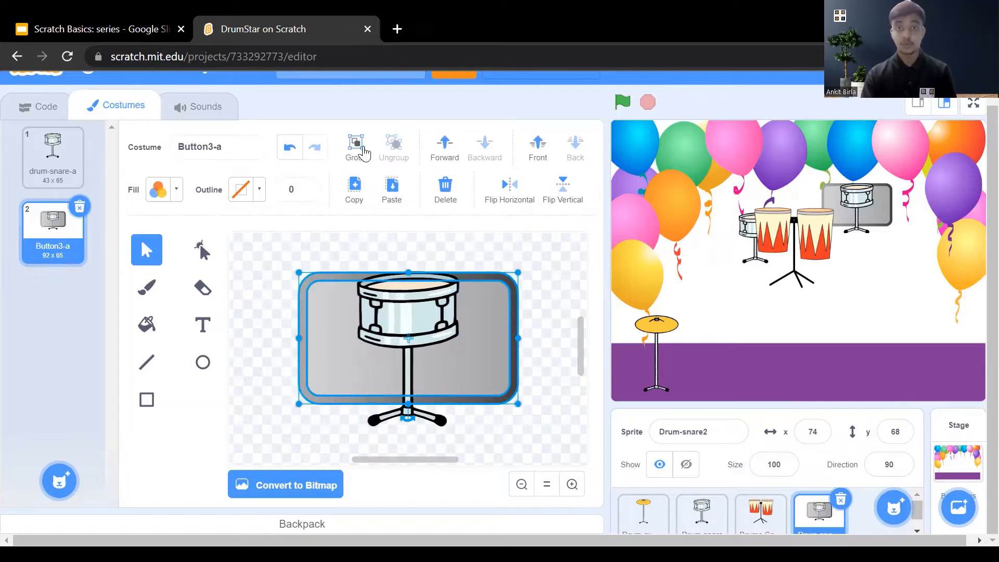
pyautogui.click(363, 150)
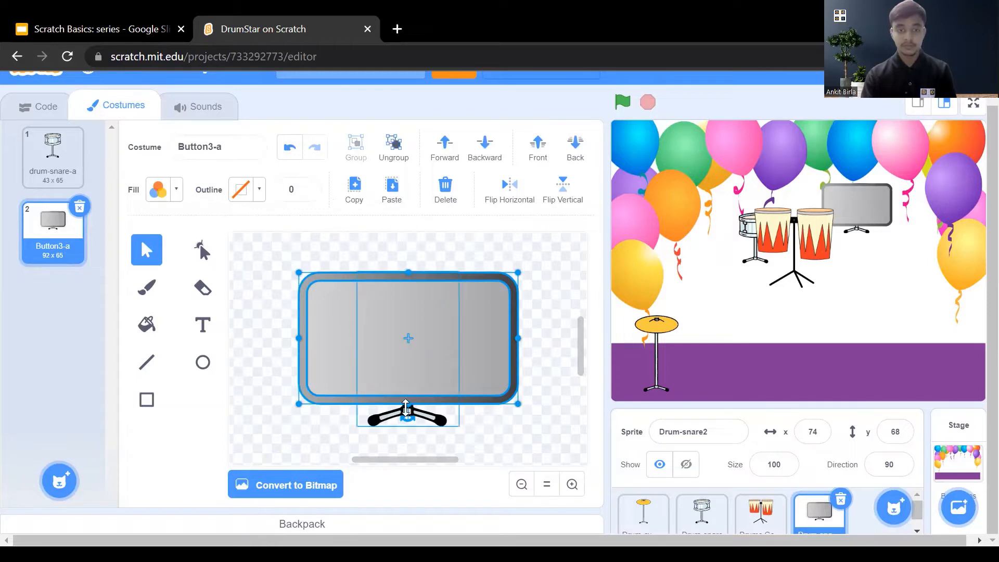
pyautogui.moveTo(409, 404); pyautogui.dragTo(409, 431)
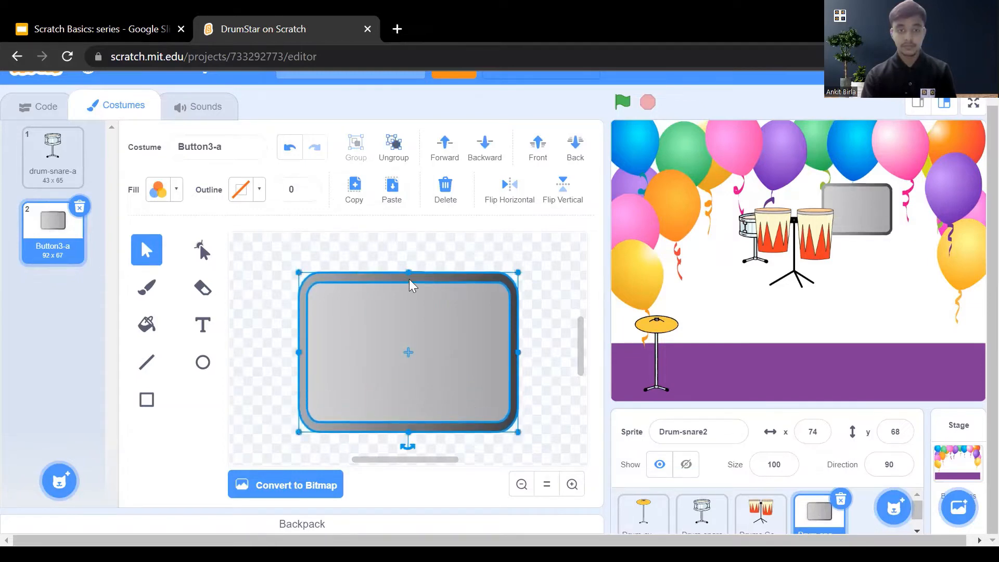
pyautogui.moveTo(409, 271)
pyautogui.mouseDown()
pyautogui.moveTo(408, 251)
pyautogui.moveTo(408, 261)
pyautogui.mouseUp()
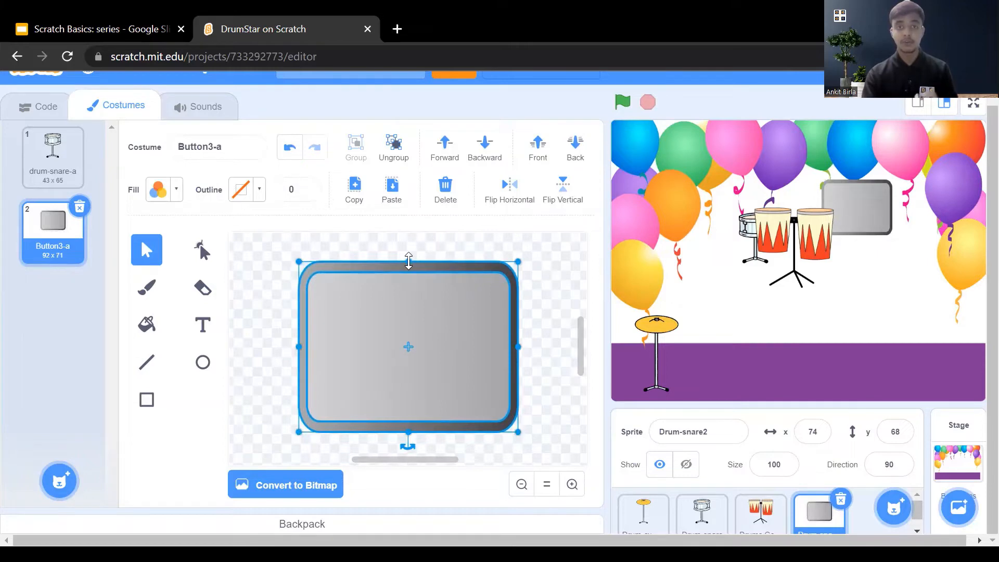
pyautogui.click(472, 160)
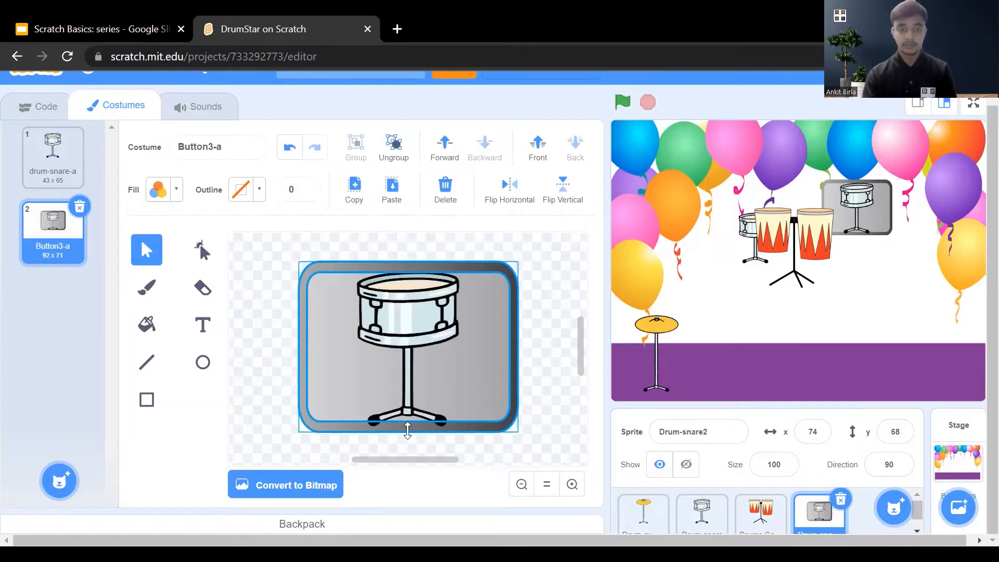
pyautogui.moveTo(408, 432); pyautogui.dragTo(408, 436)
# Shrink the snare drum drawing slightly and center it inside the grey button.
pyautogui.click(407, 379)
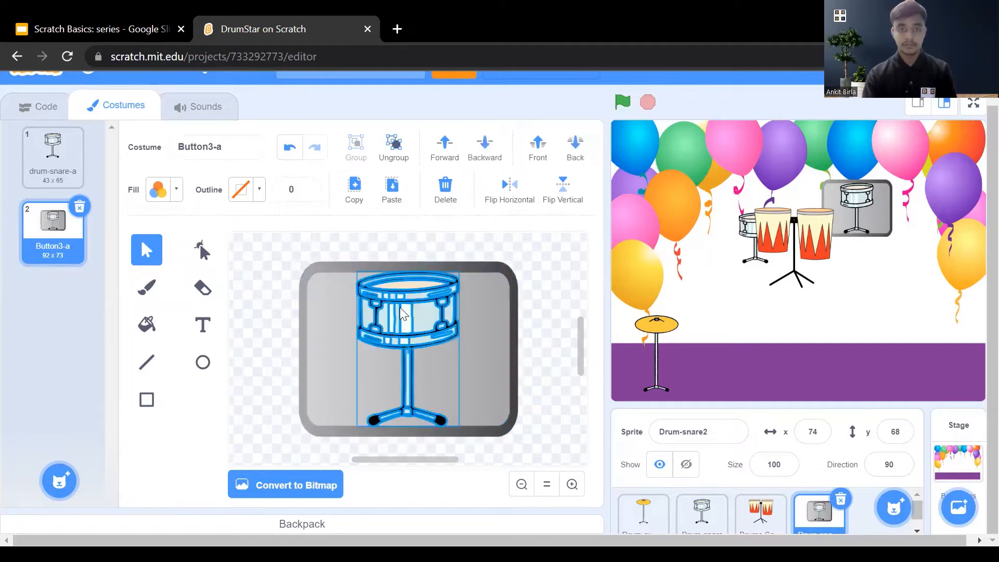
pyautogui.moveTo(457, 268); pyautogui.dragTo(444, 294)
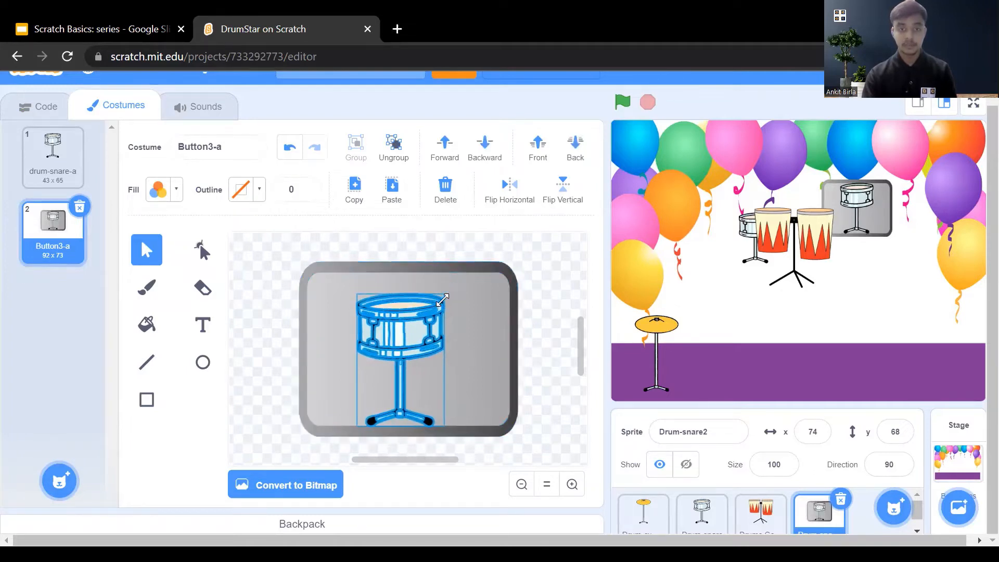
pyautogui.moveTo(394, 334); pyautogui.dragTo(397, 329)
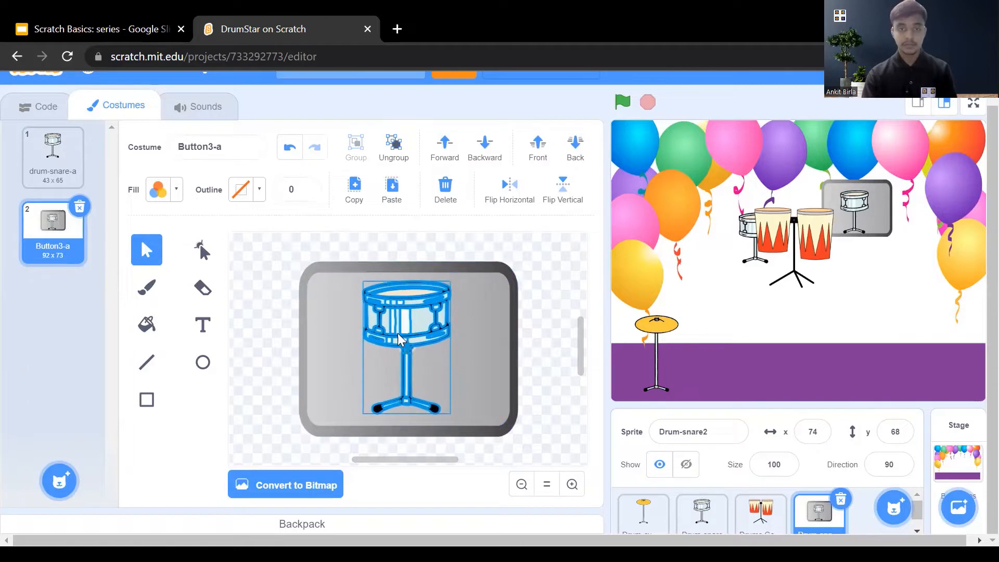
pyautogui.click(335, 300)
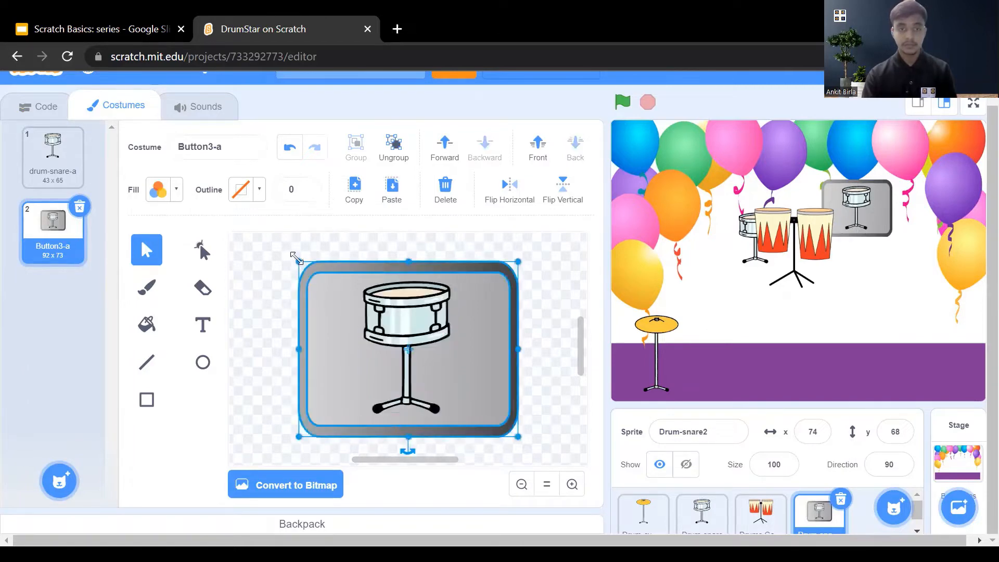
# Shrink the grey button slightly to make the costume about 88 x 71 and nudge the snare drum down to re-center it.
pyautogui.moveTo(297, 258); pyautogui.dragTo(306, 266)
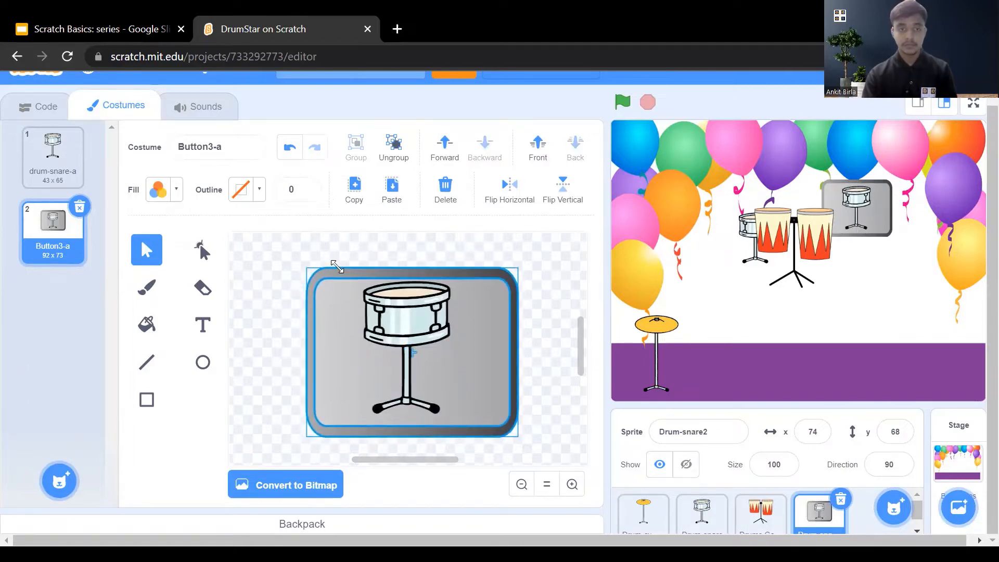
pyautogui.moveTo(518, 268); pyautogui.dragTo(510, 269)
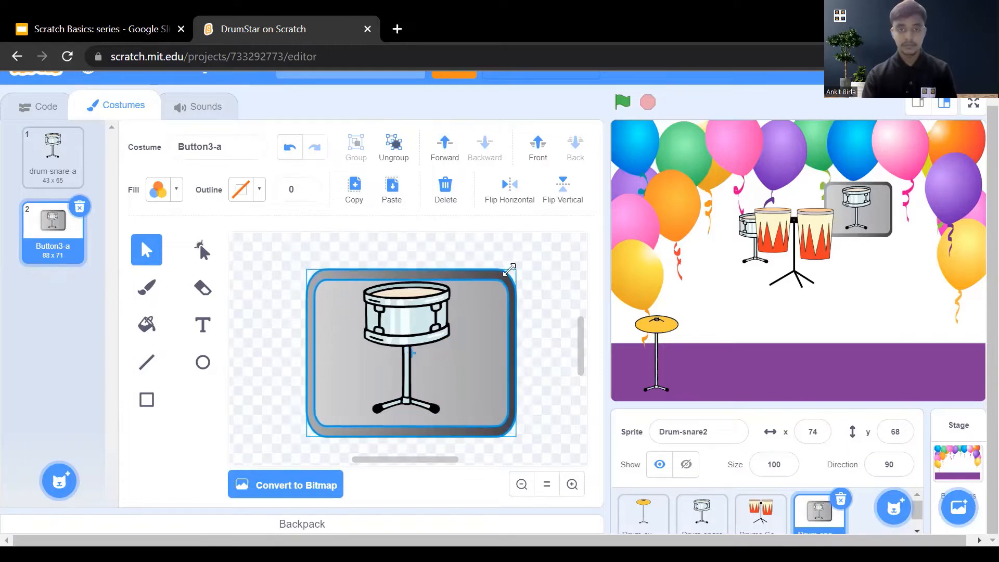
pyautogui.click(402, 343)
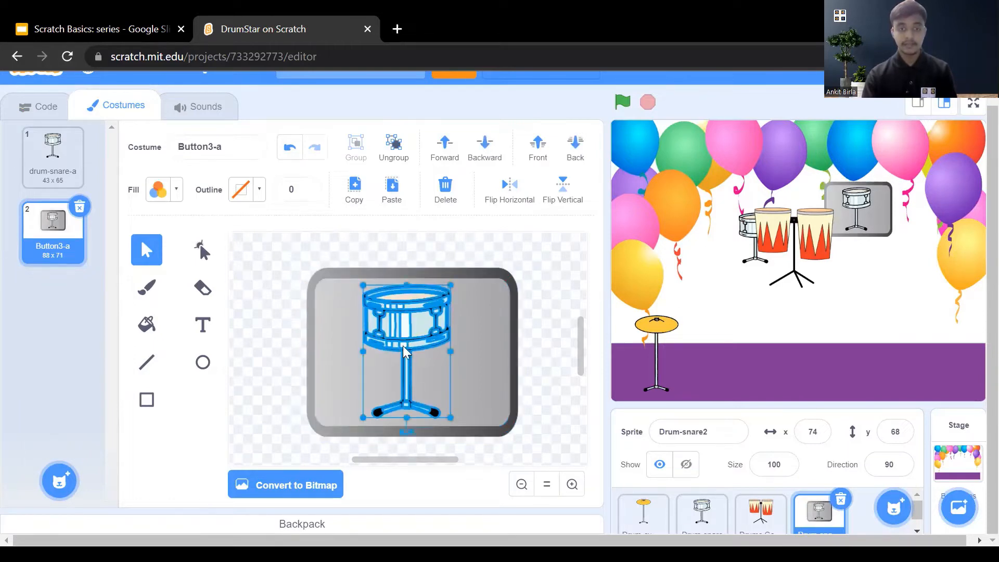
pyautogui.click(479, 370)
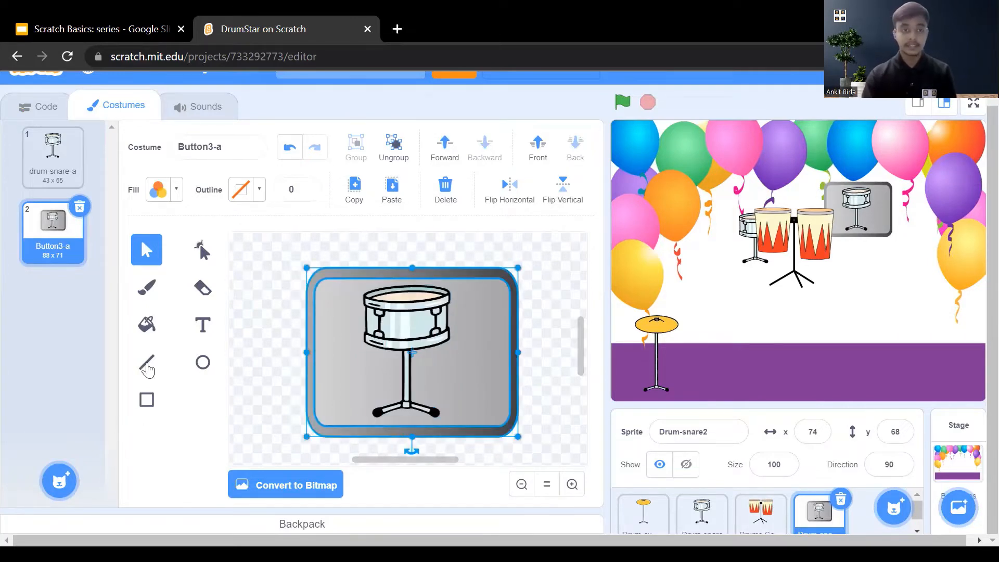
# Add the text "10" to the button beside the snare drum and make it white by setting its fill saturation to 0.
pyautogui.click(201, 326)
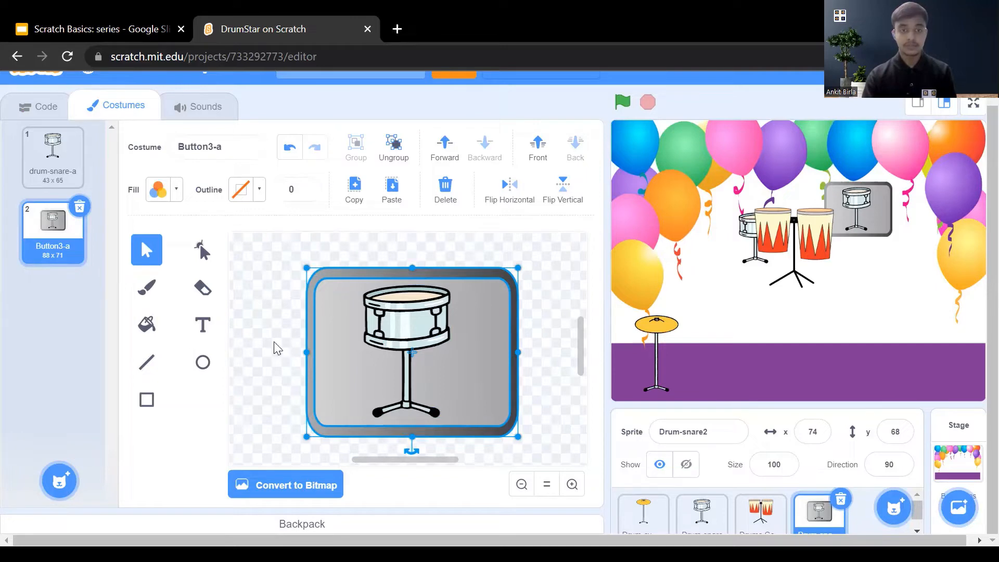
pyautogui.click(457, 368)
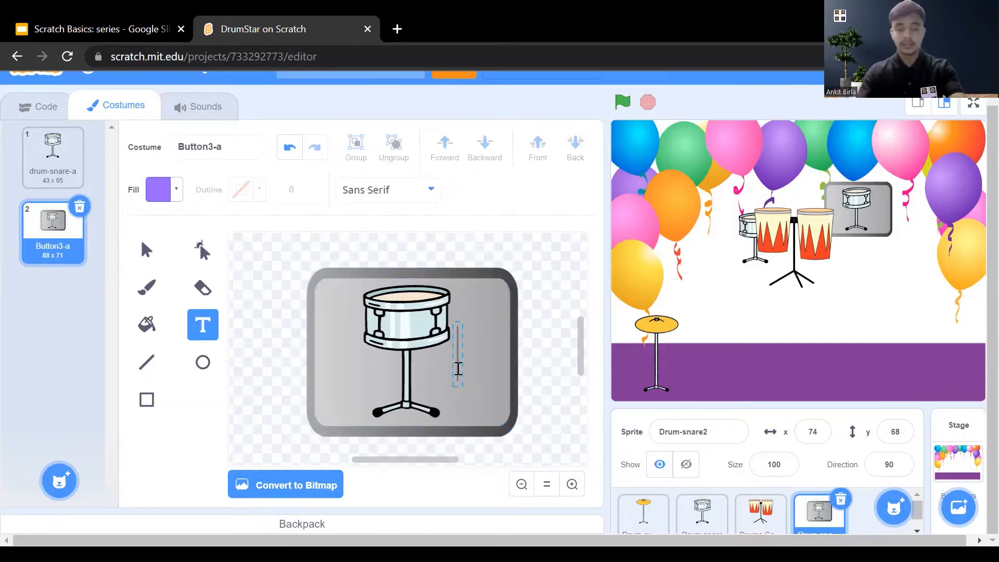
pyautogui.write('10')
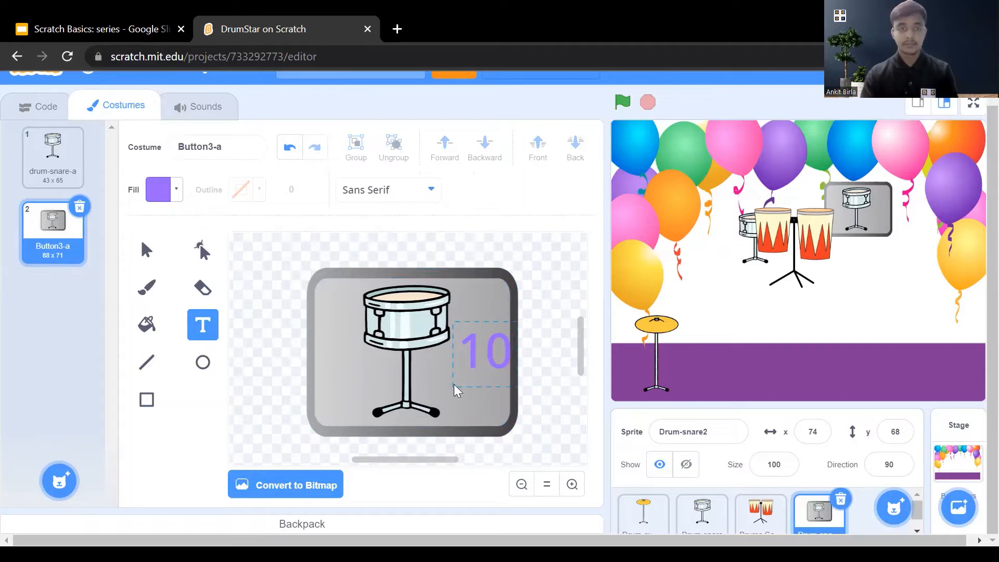
pyautogui.click(144, 259)
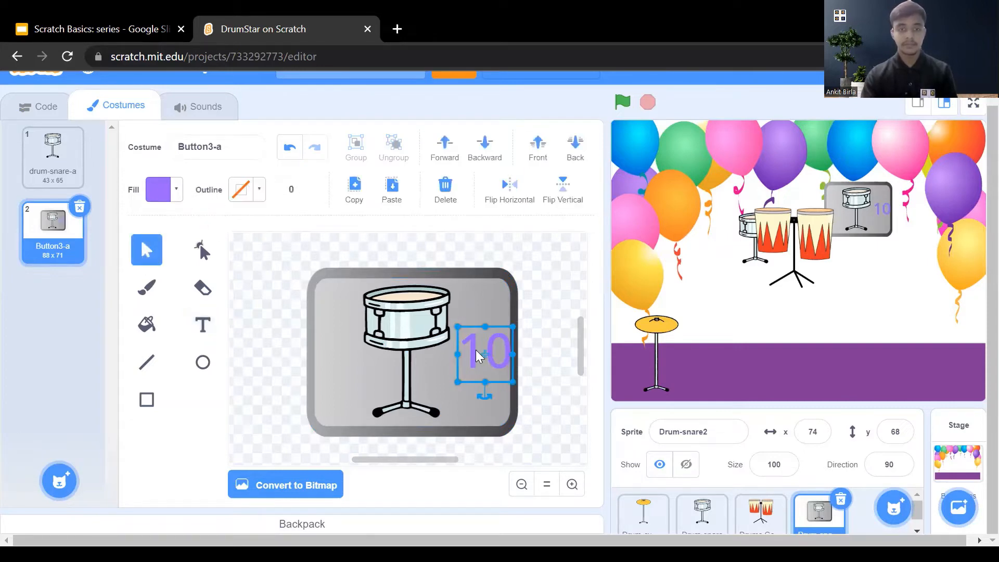
pyautogui.click(179, 192)
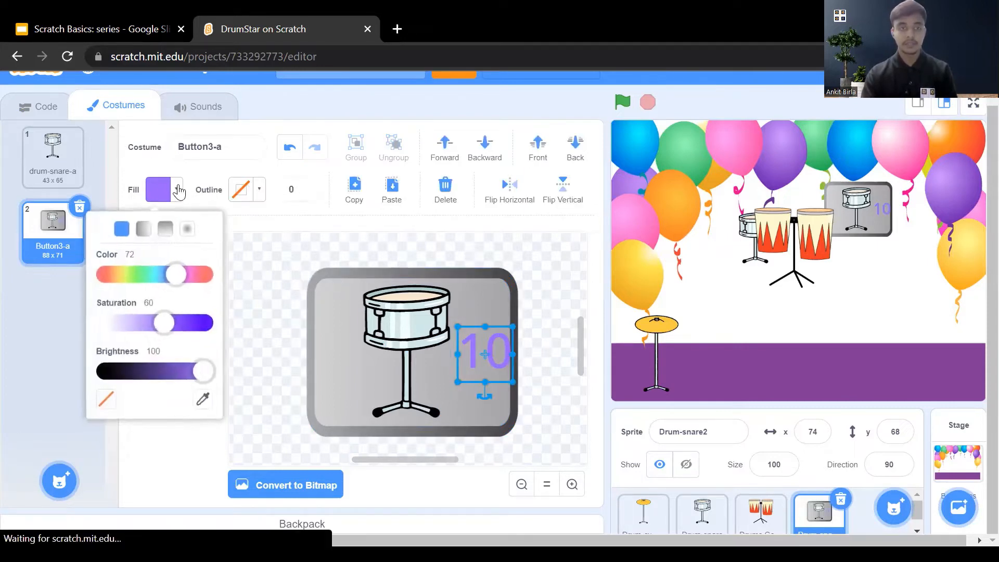
pyautogui.moveTo(163, 323); pyautogui.dragTo(64, 329)
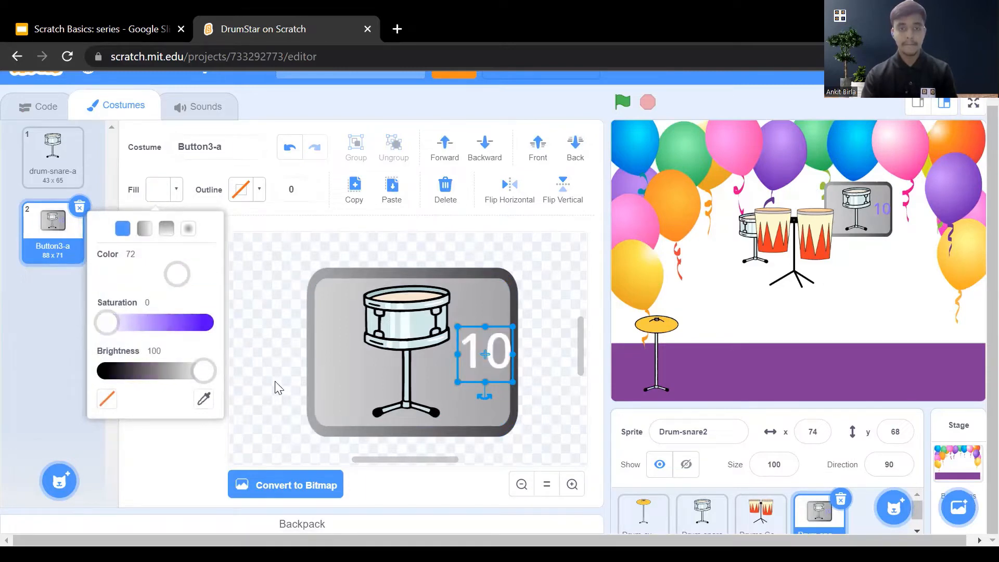
# Move the "10" beside the drum's stand inside the button and reposition the indicator sprite on the stage to x 182, y -42.
pyautogui.click(450, 374)
pyautogui.moveTo(488, 354); pyautogui.dragTo(468, 378)
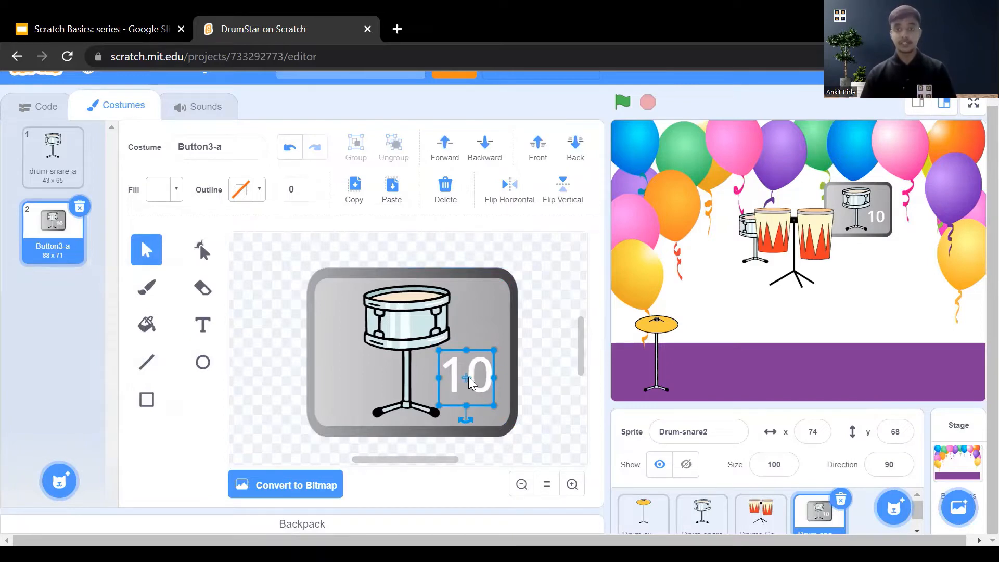
pyautogui.moveTo(858, 228); pyautogui.dragTo(941, 313)
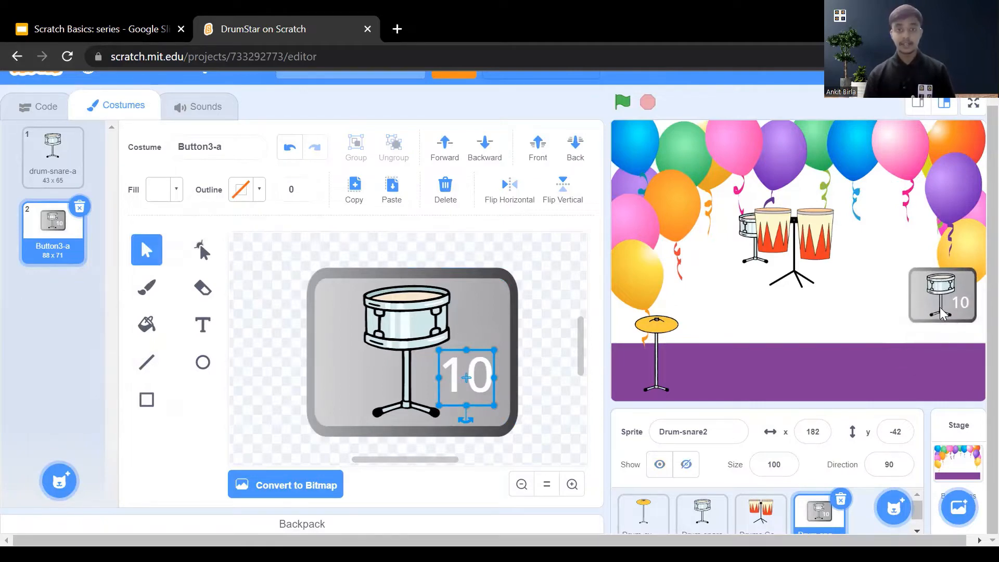
# Switch to the Google Slides presentation, review the Level 1 and Level 2 indicator slides in slideshow mode, and return to the Scratch project.
pyautogui.click(61, 16)
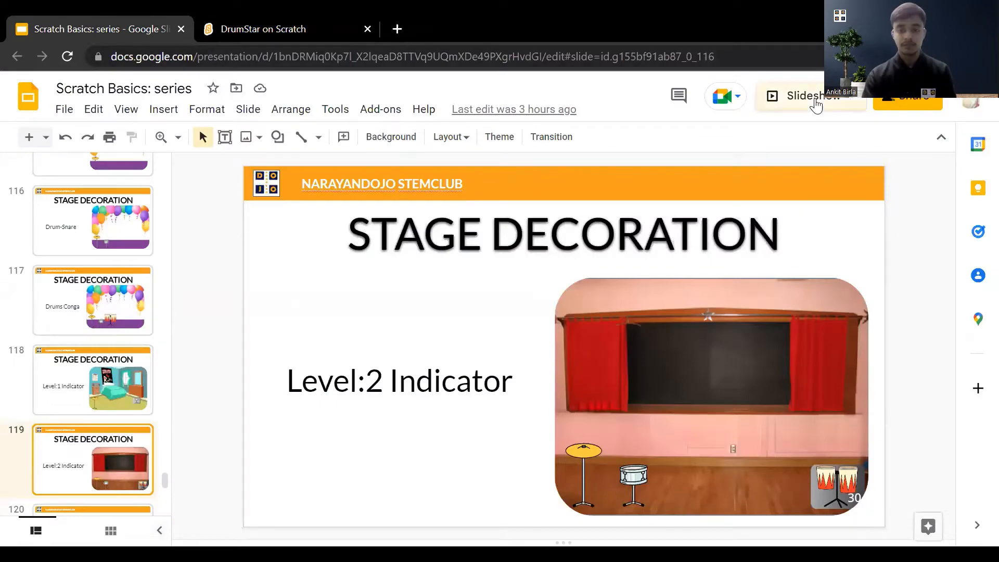
pyautogui.click(816, 106)
pyautogui.press('Left')
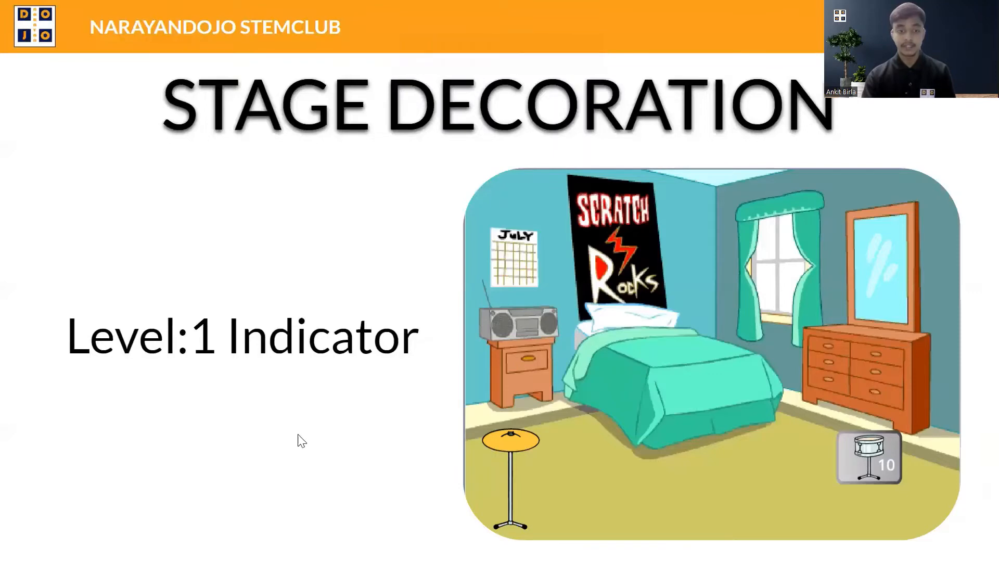
pyautogui.click(128, 535)
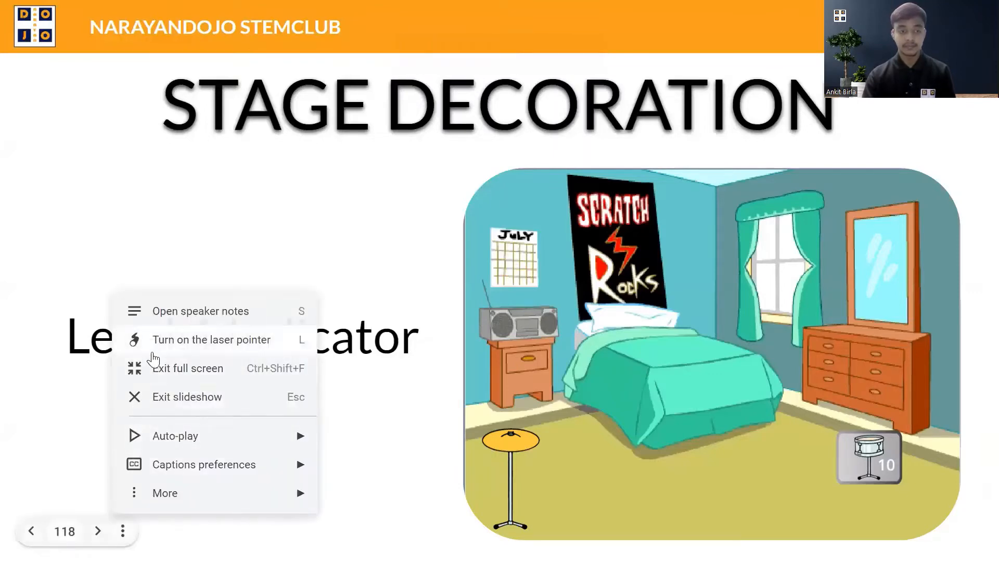
pyautogui.click(151, 332)
pyautogui.press('Right')
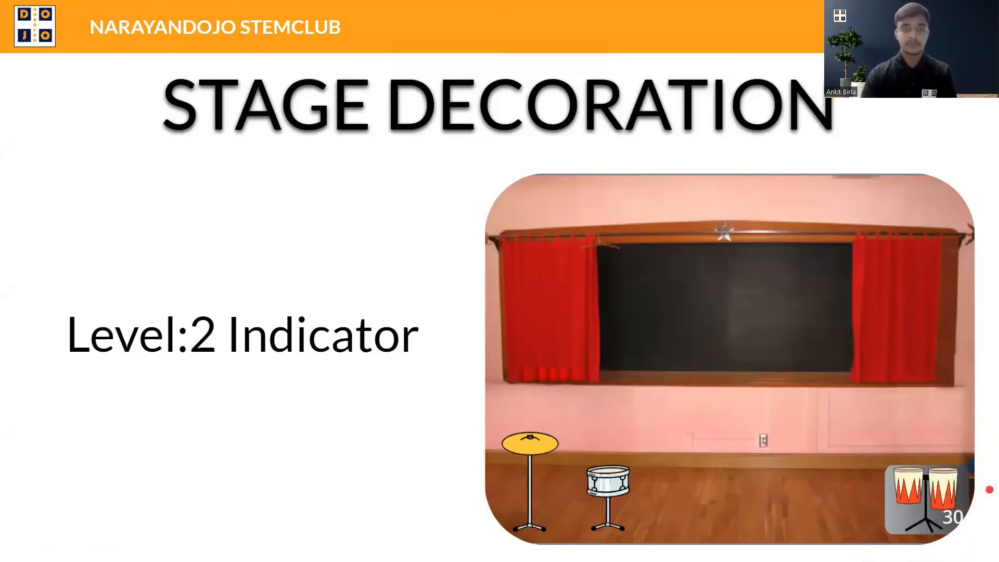
pyautogui.hotkey('ctrl', 'Tab')
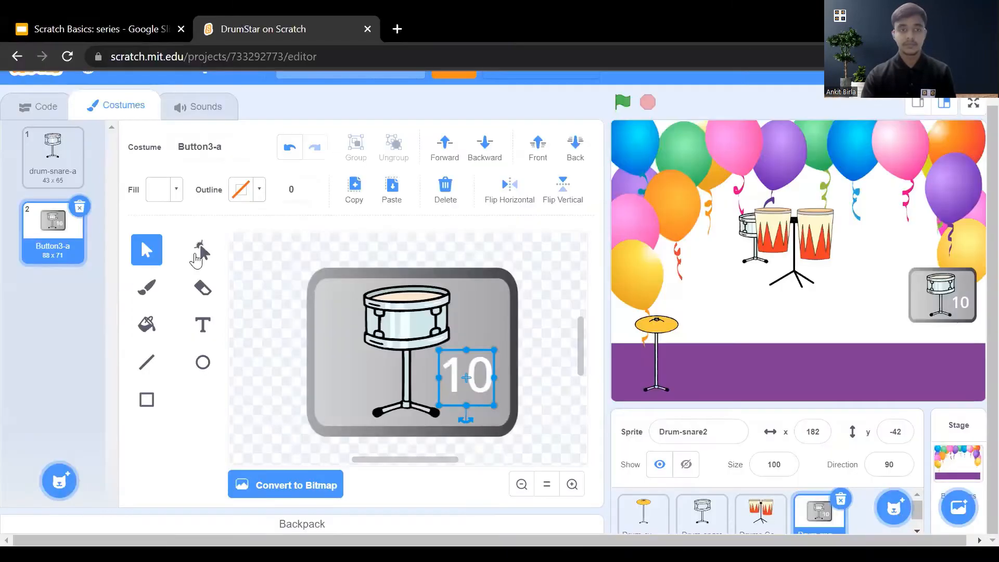
# Duplicate the Drums Conga sprite and delete the Drums Conga-b costume from the copy.
pyautogui.click(39, 106)
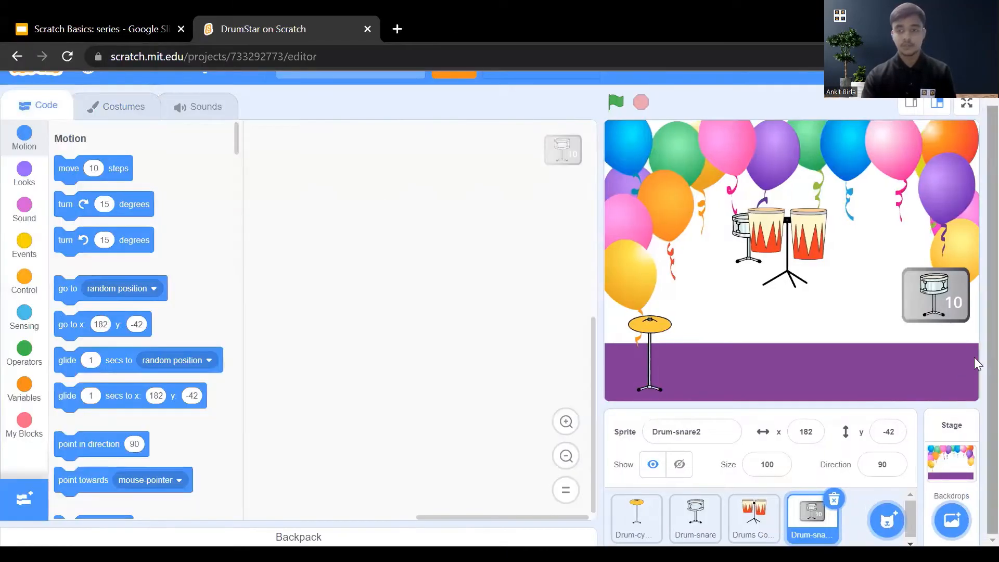
pyautogui.click(762, 500)
pyautogui.rightClick(763, 499)
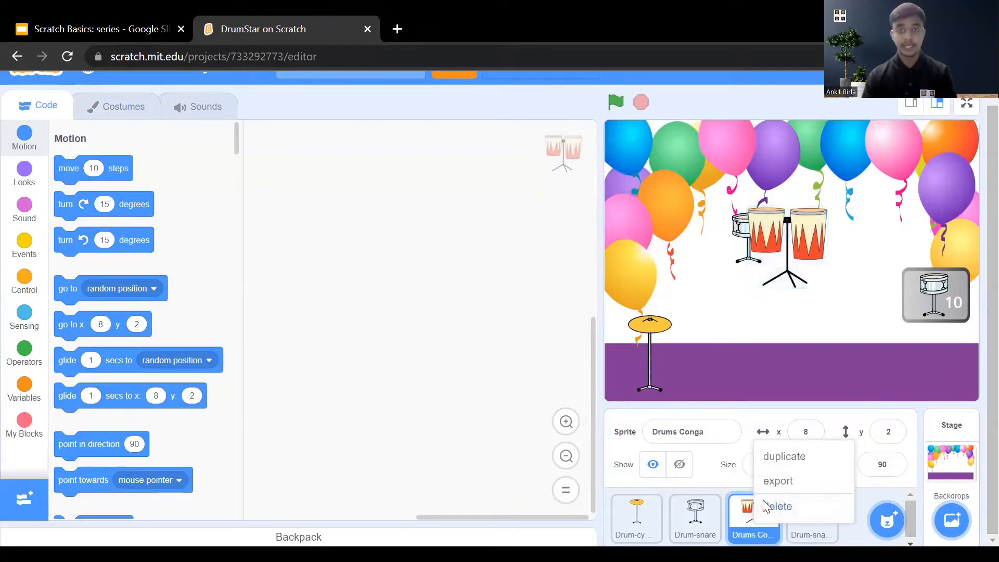
pyautogui.click(769, 457)
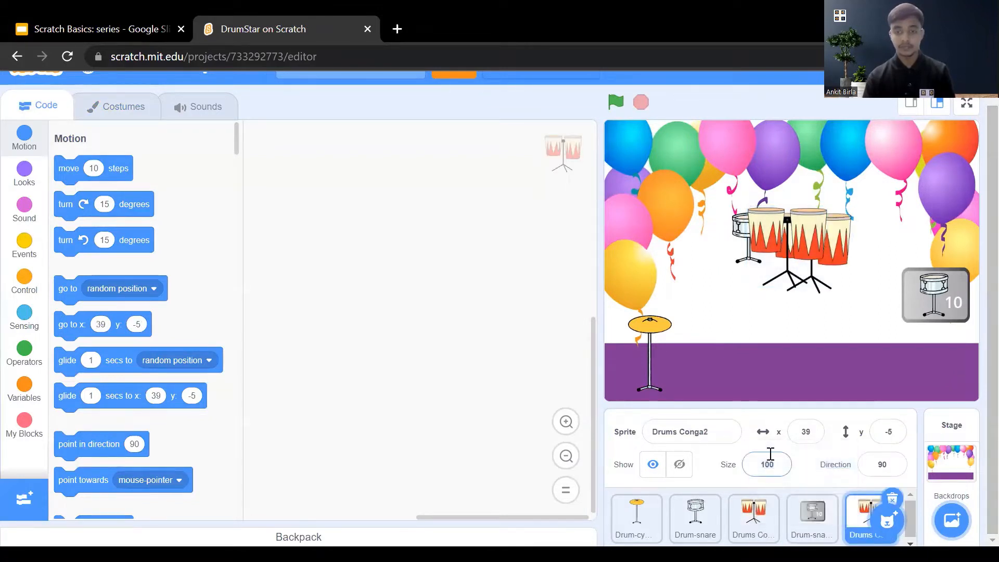
pyautogui.click(121, 106)
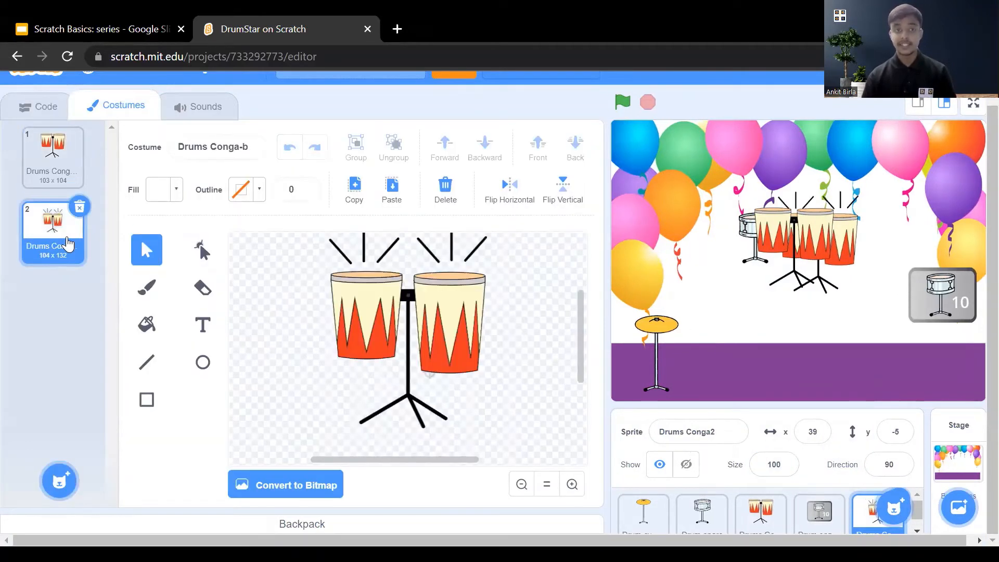
pyautogui.click(79, 206)
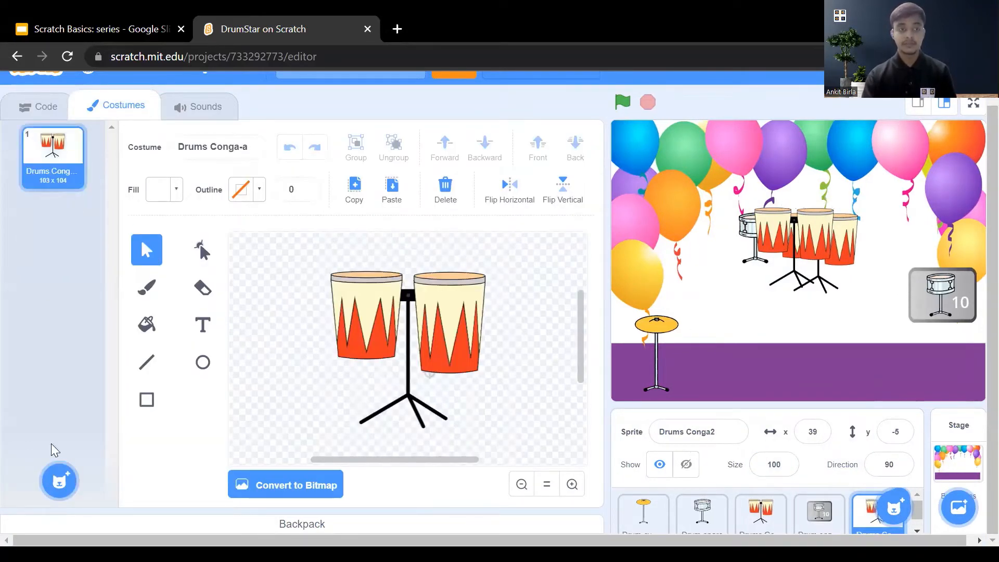
# Search the costume library for "butt" and add the grey Button3-a costume to the duplicated conga sprite.
pyautogui.click(59, 481)
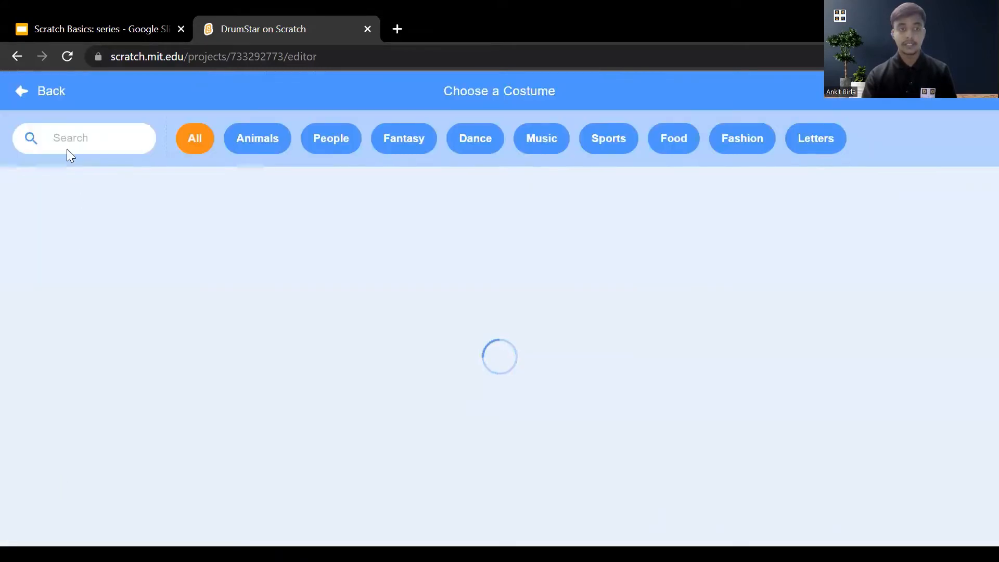
pyautogui.write('butt')
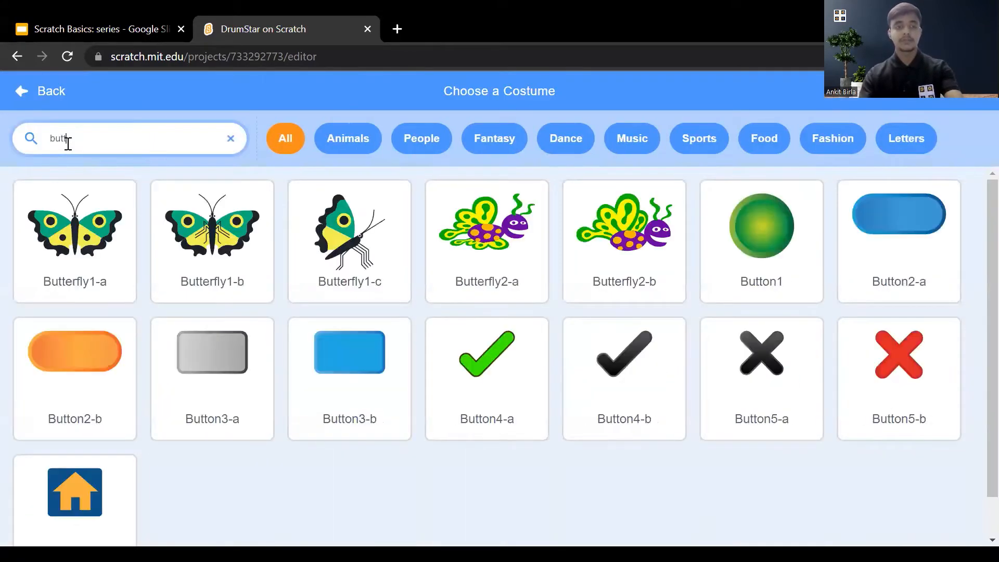
pyautogui.click(188, 354)
pyautogui.click(188, 354)
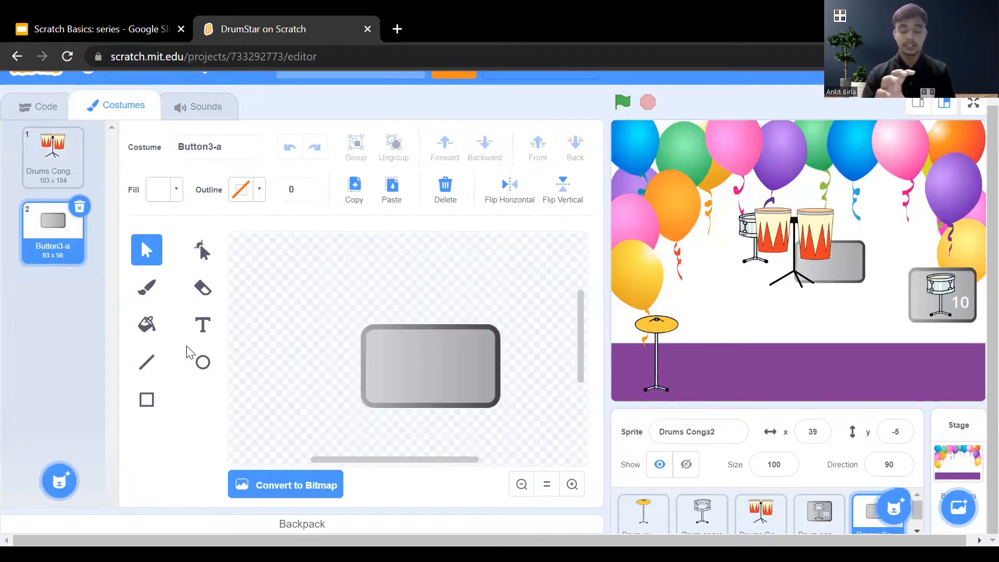
# Group the whole conga drawing in the Drums Conga-a costume and paste a copy of it into the Button3-a costume.
pyautogui.click(52, 151)
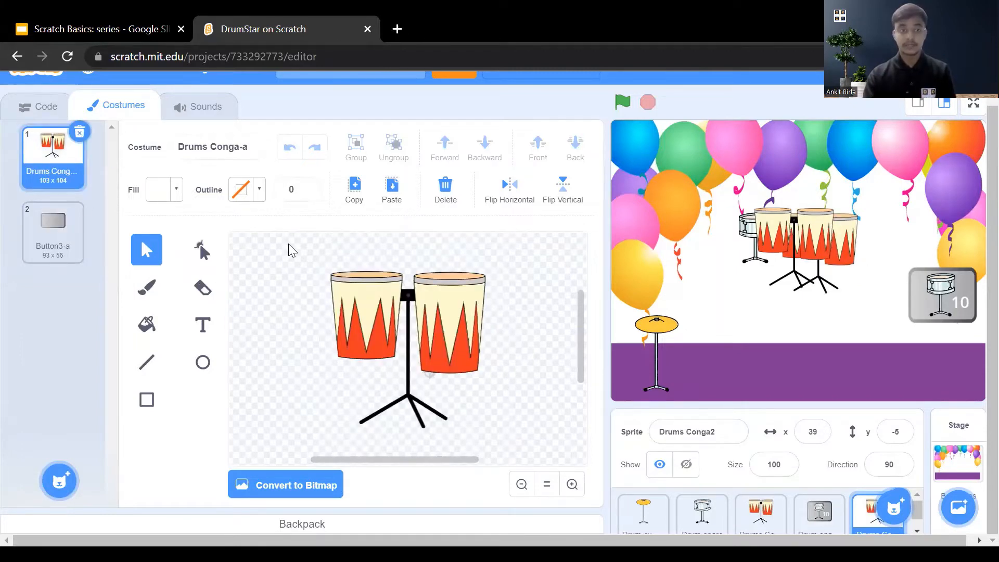
pyautogui.moveTo(501, 438)
pyautogui.mouseDown()
pyautogui.moveTo(517, 456)
pyautogui.moveTo(517, 448)
pyautogui.mouseUp()
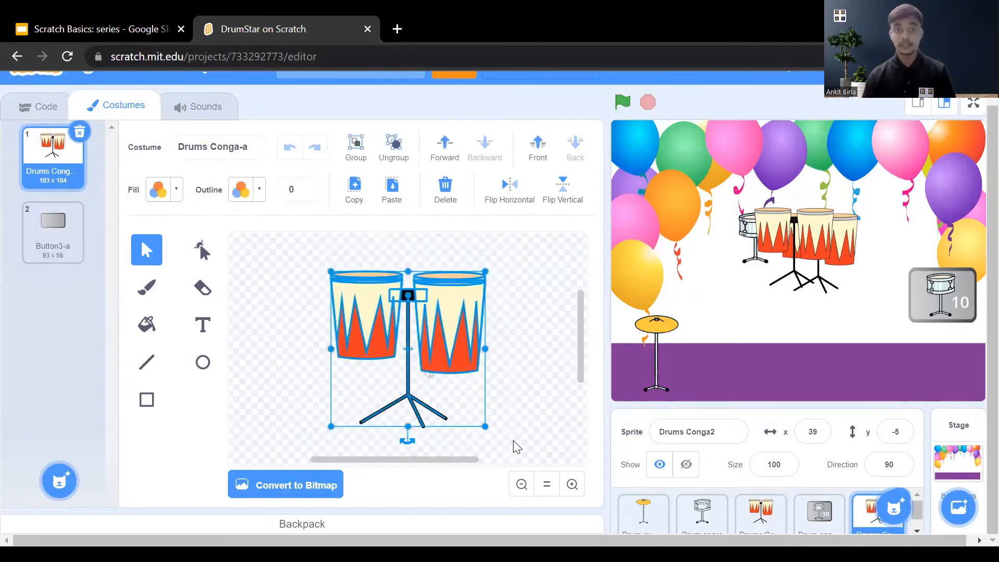
pyautogui.click(356, 149)
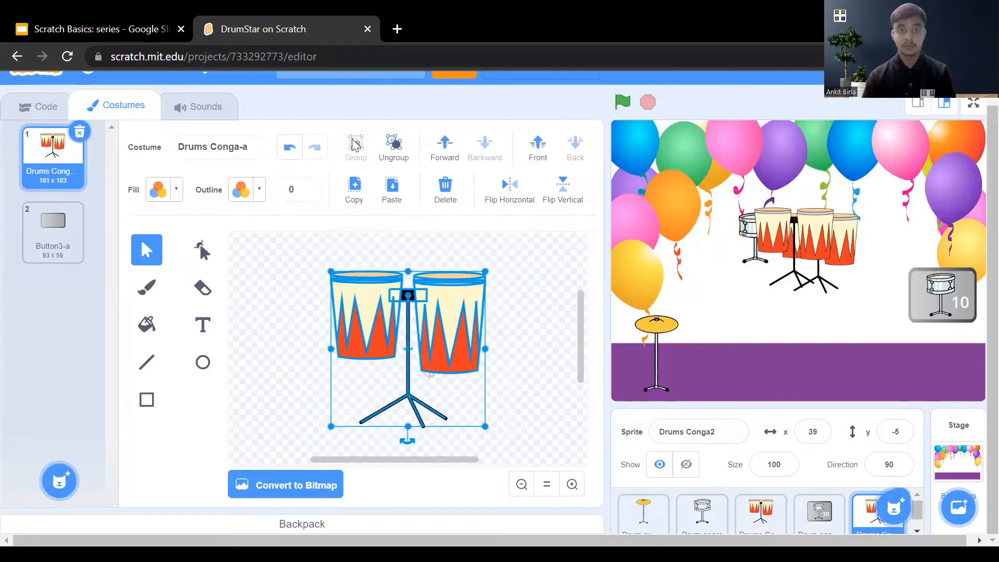
pyautogui.click(354, 190)
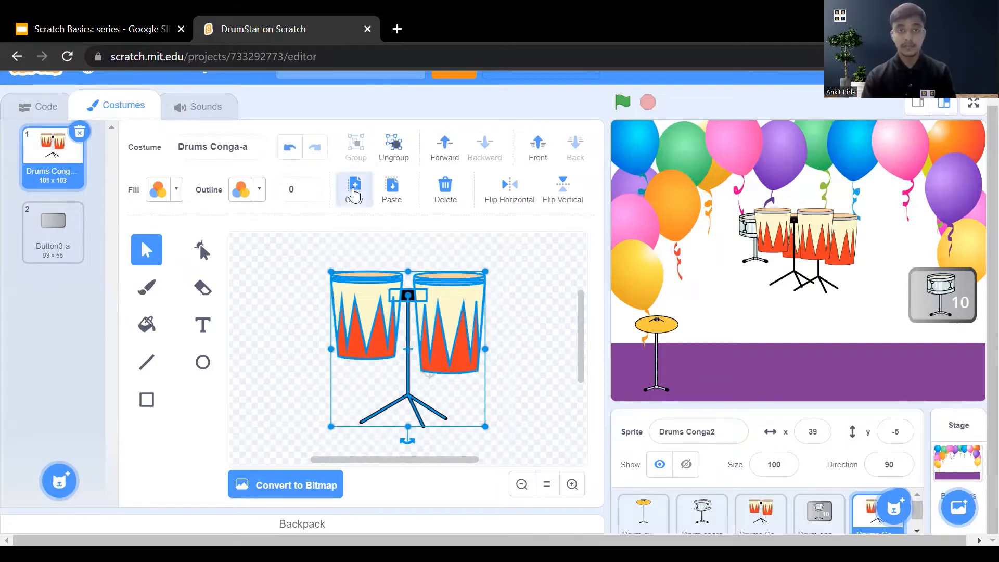
pyautogui.click(48, 243)
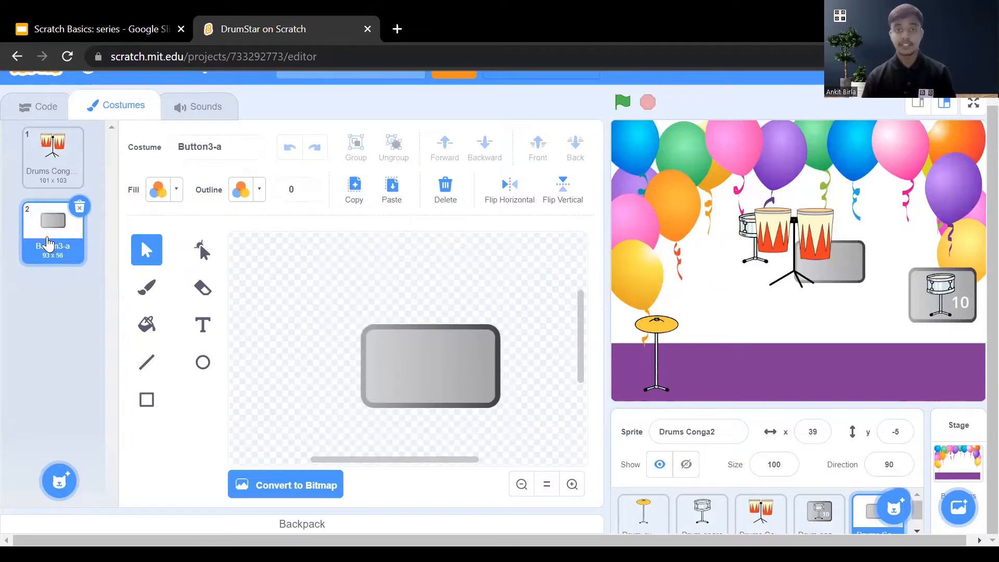
pyautogui.click(387, 196)
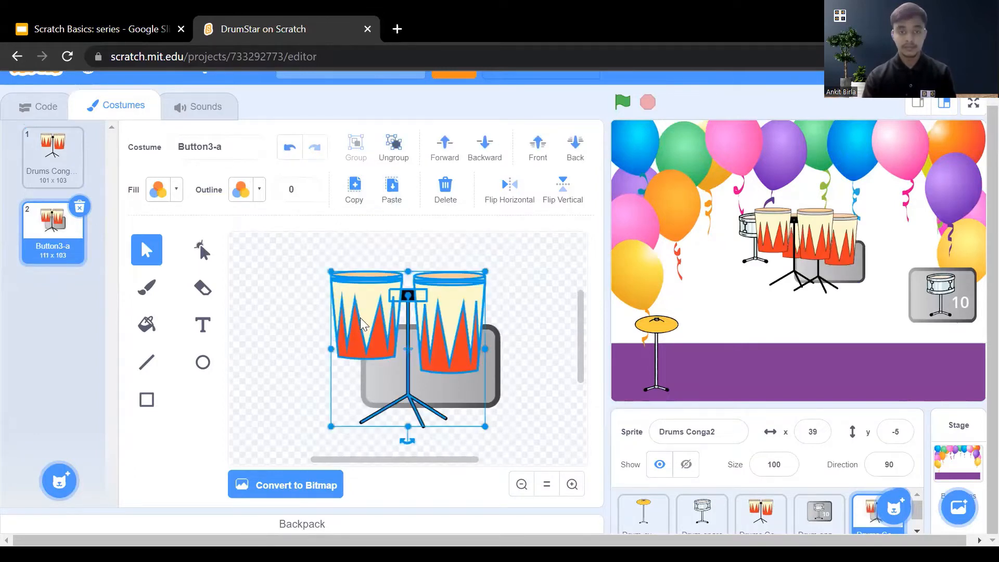
# Shrink the pasted conga drawing to about 63 x 64, move it over the button, and delete the grey button shapes behind it.
pyautogui.moveTo(331, 426); pyautogui.dragTo(389, 366)
pyautogui.moveTo(426, 304); pyautogui.dragTo(422, 349)
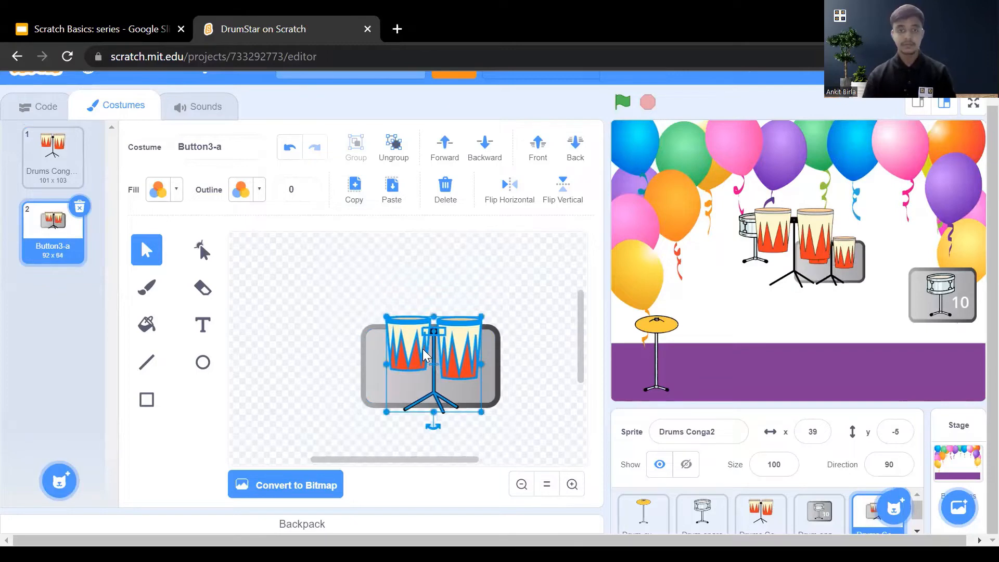
pyautogui.click(364, 360)
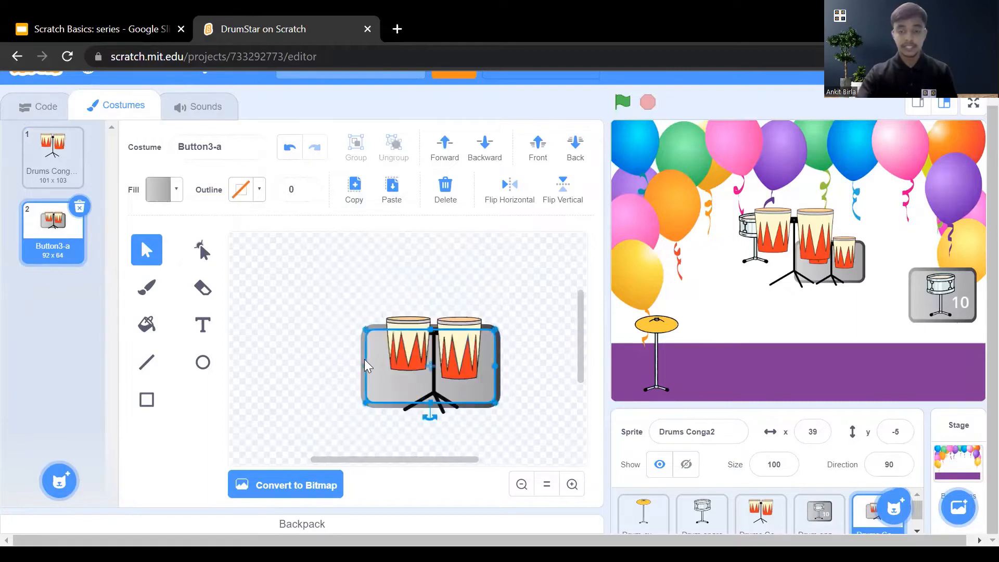
pyautogui.press('Delete')
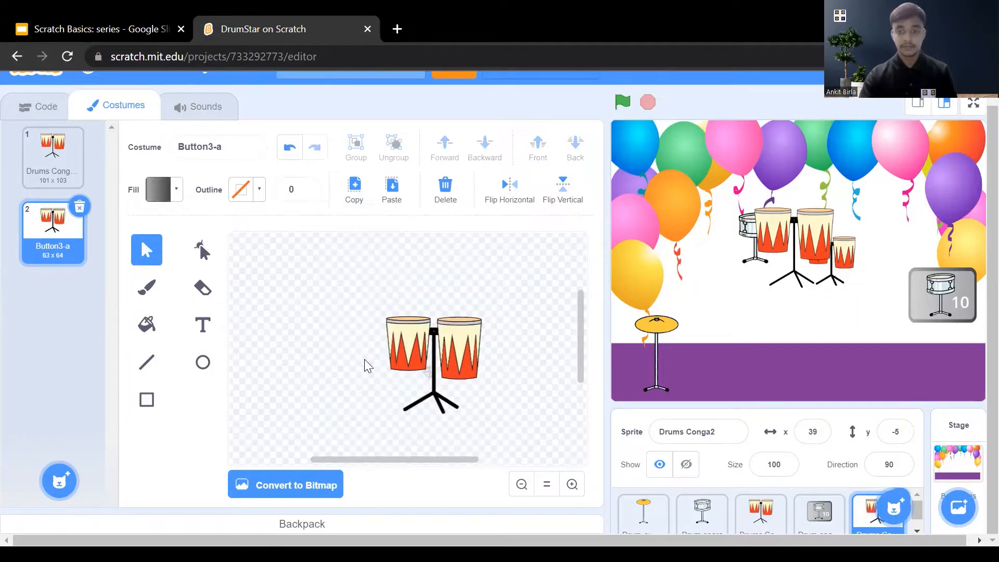
# Copy the grey button shape from the snare indicator's Button3-a costume and paste it into the duplicated conga sprite's Button3-a costume, up and left of the drawing.
pyautogui.click(821, 515)
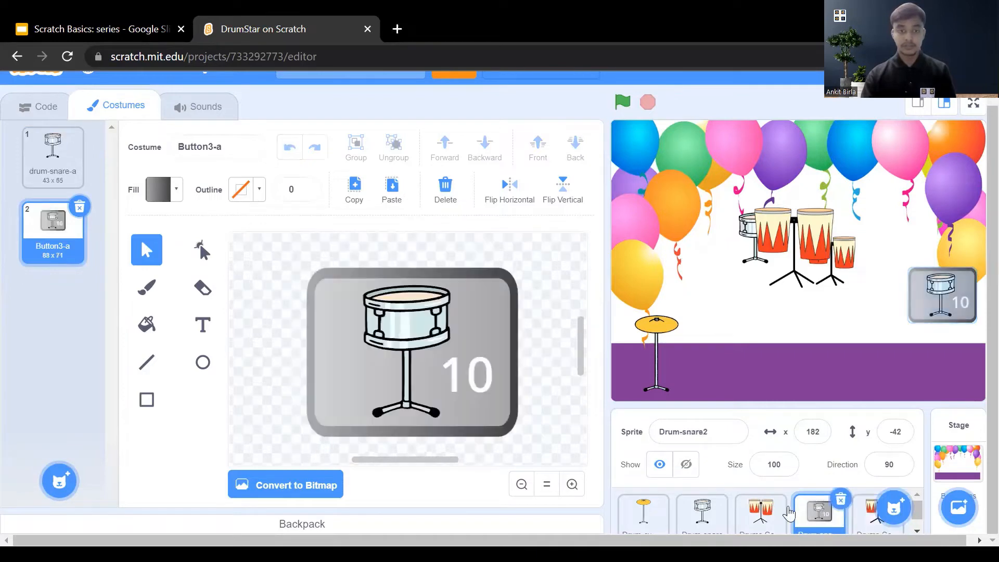
pyautogui.click(324, 395)
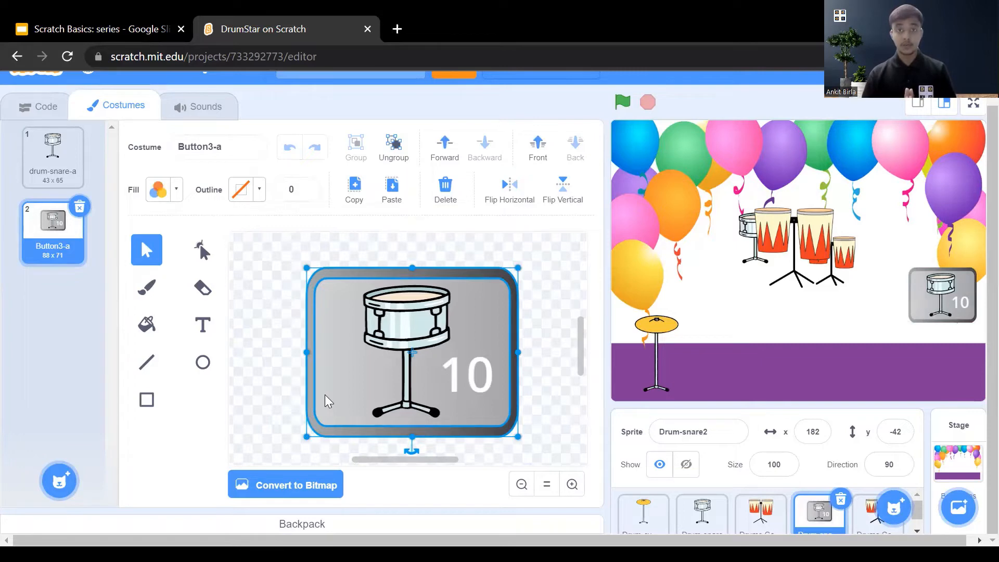
pyautogui.click(354, 190)
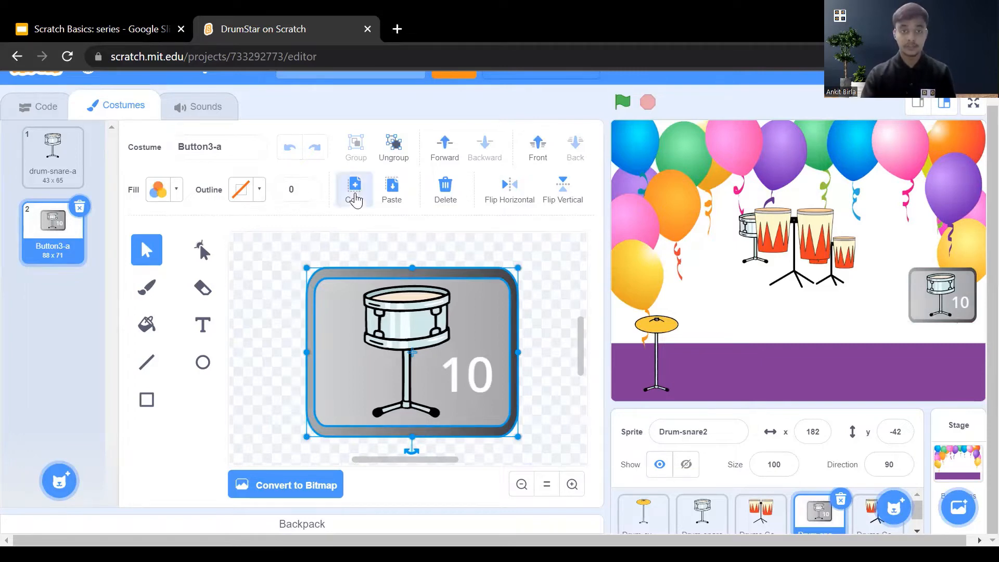
pyautogui.click(865, 516)
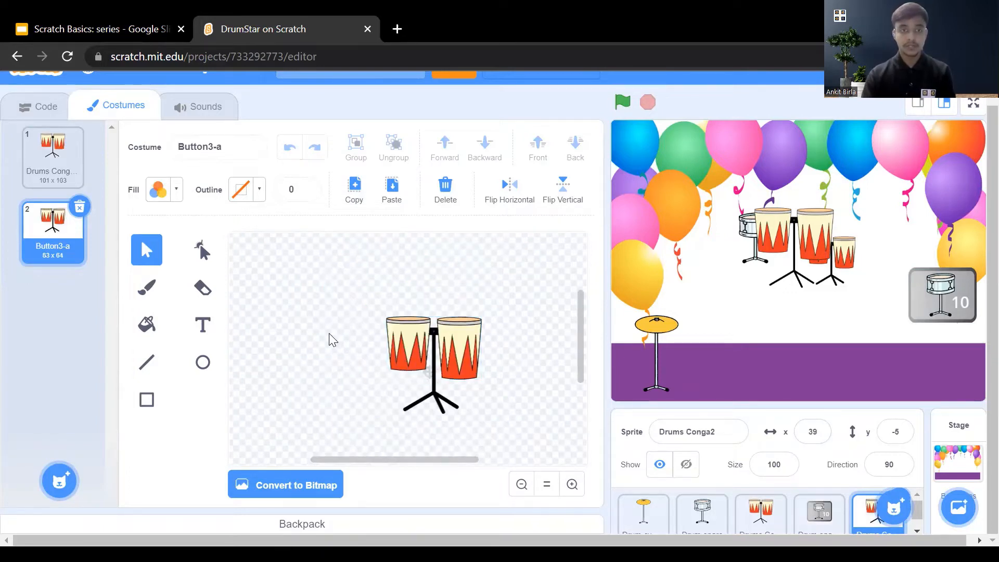
pyautogui.click(390, 194)
pyautogui.moveTo(404, 382); pyautogui.dragTo(328, 308)
pyautogui.moveTo(512, 337); pyautogui.dragTo(414, 417)
pyautogui.click(522, 350)
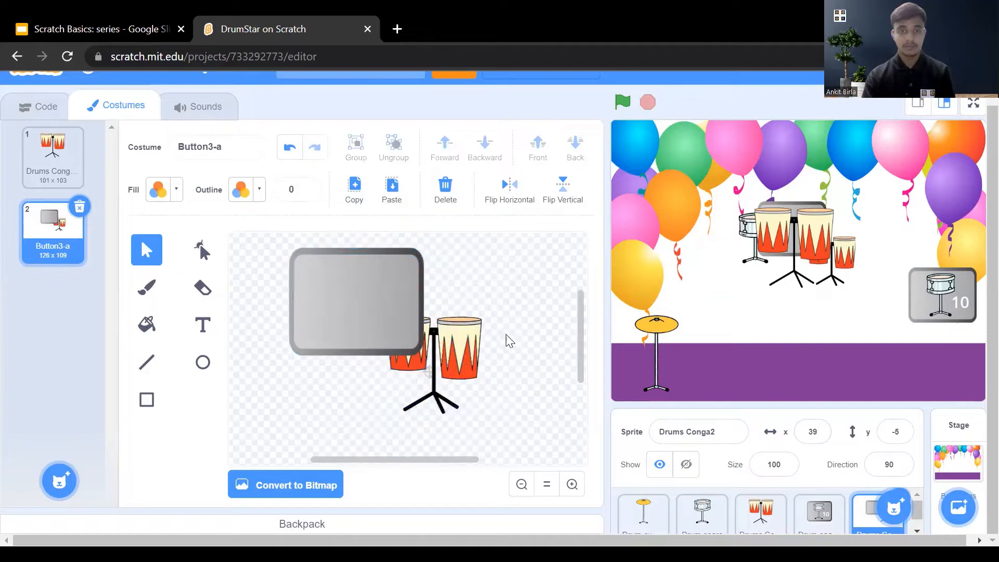
pyautogui.click(408, 341)
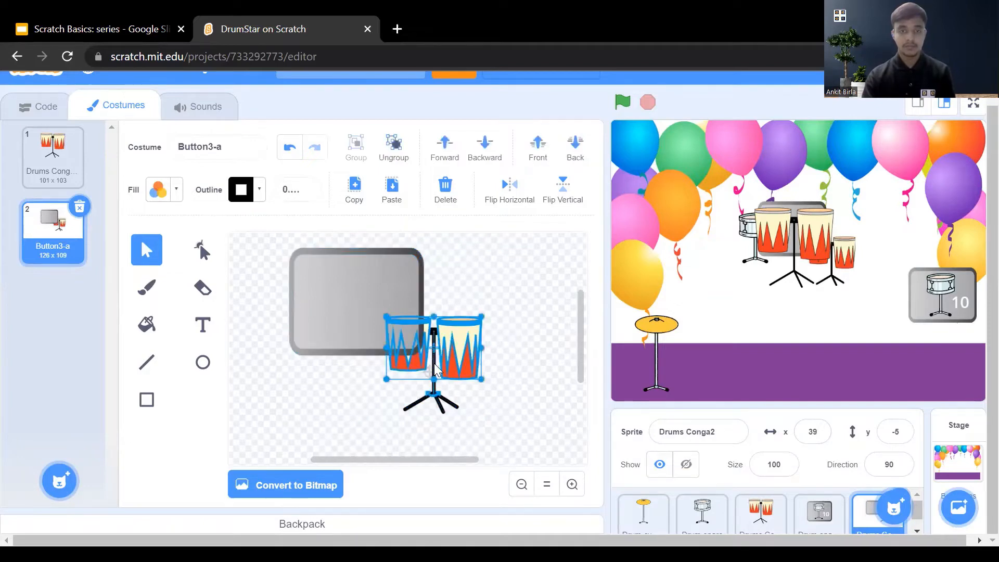
pyautogui.moveTo(434, 365); pyautogui.dragTo(448, 365)
pyautogui.hotkey('ctrl', 'z')
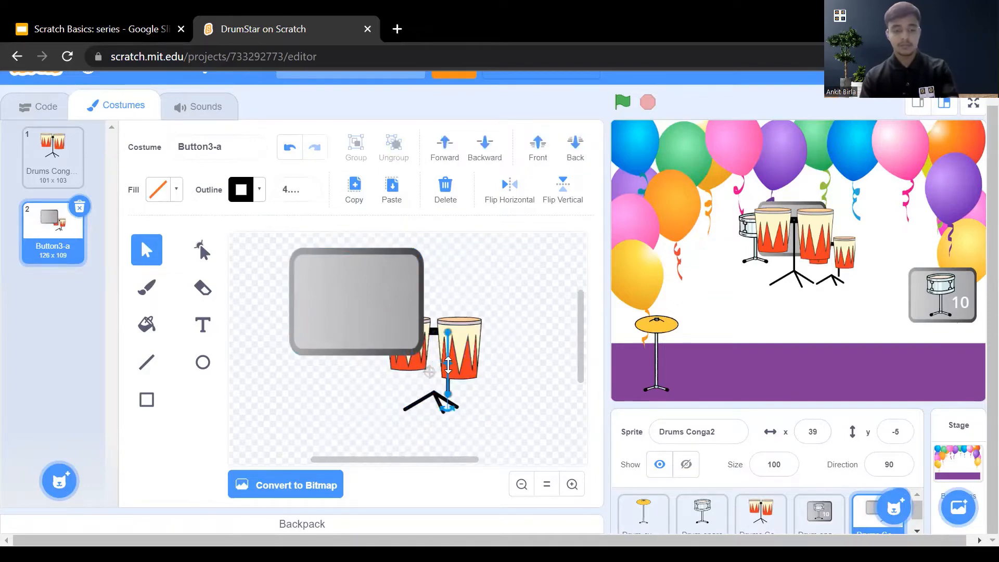
# Move the grey button clear of the conga drawing and group all the conga drawing's shapes into one object.
pyautogui.click(391, 316)
pyautogui.moveTo(366, 293); pyautogui.dragTo(316, 287)
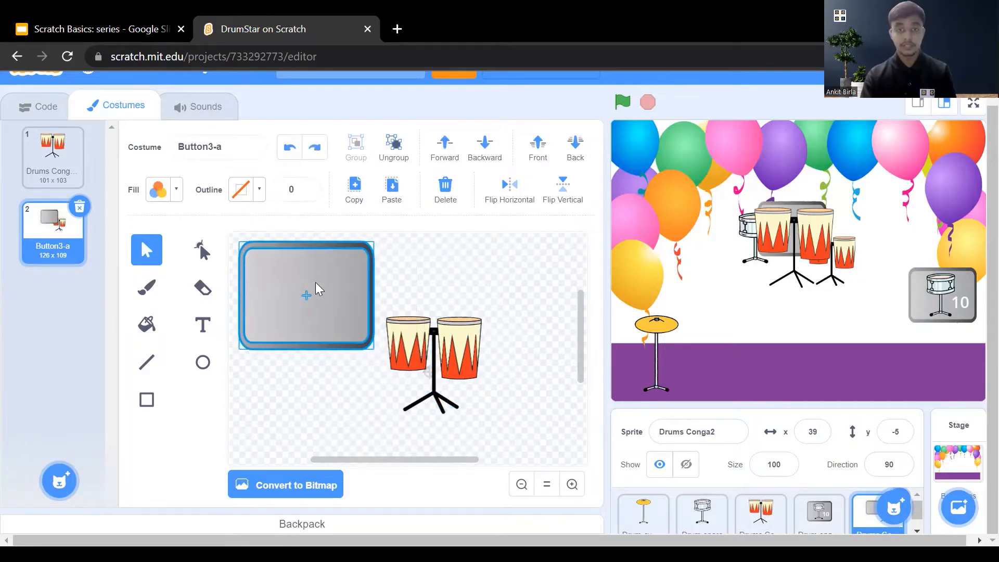
pyautogui.click(524, 312)
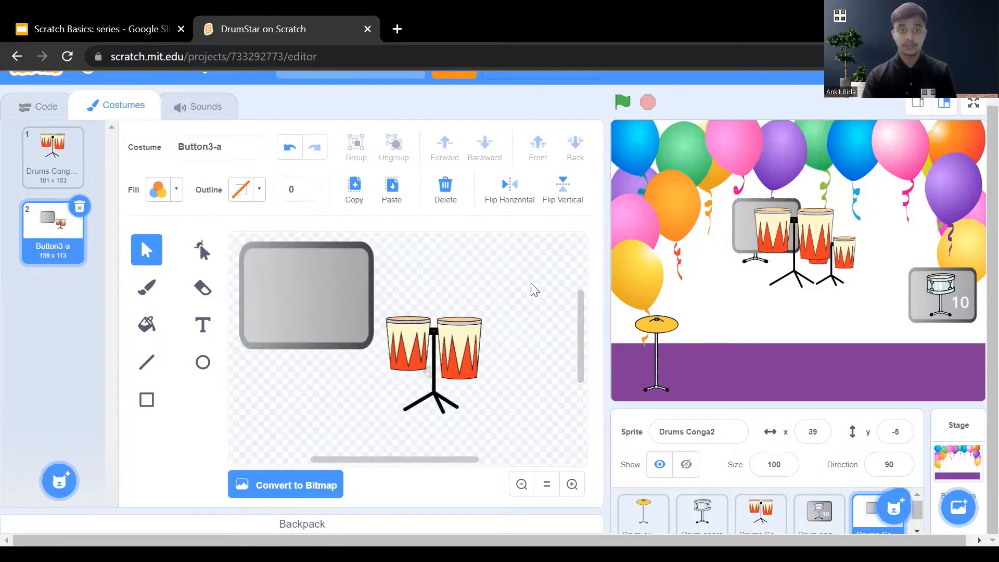
pyautogui.moveTo(523, 300); pyautogui.dragTo(386, 421)
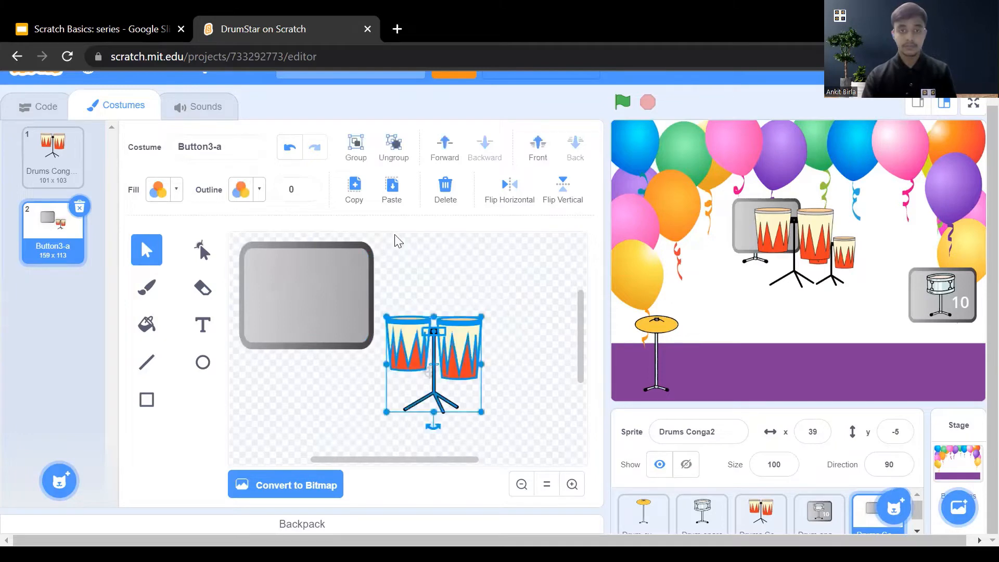
pyautogui.click(356, 154)
pyautogui.moveTo(434, 370); pyautogui.dragTo(436, 370)
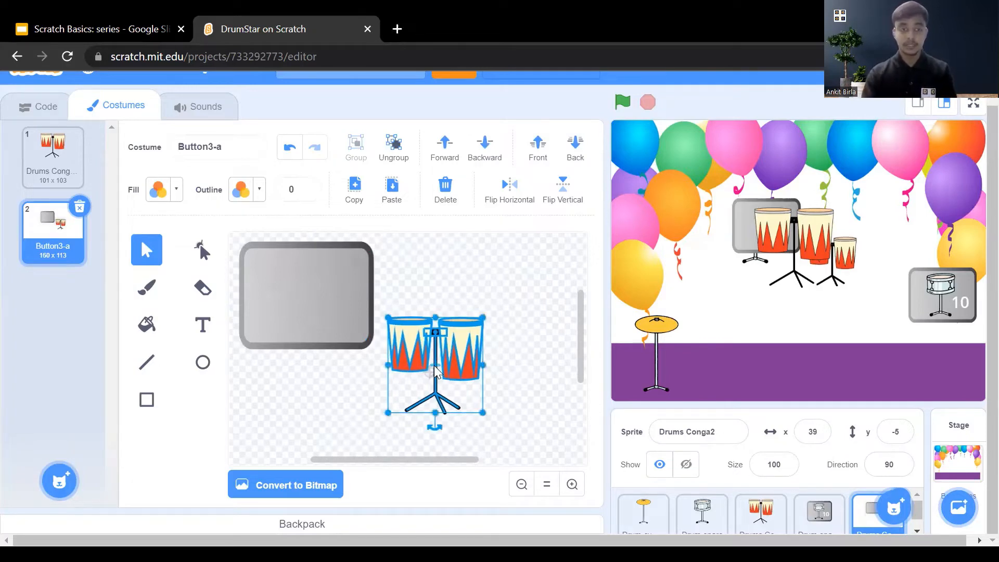
# Place the grouped conga drawing on the grey button, shrink it slightly to fit inside, and adjust the button's position behind it.
pyautogui.moveTo(435, 369); pyautogui.dragTo(301, 300)
pyautogui.moveTo(348, 341); pyautogui.dragTo(339, 334)
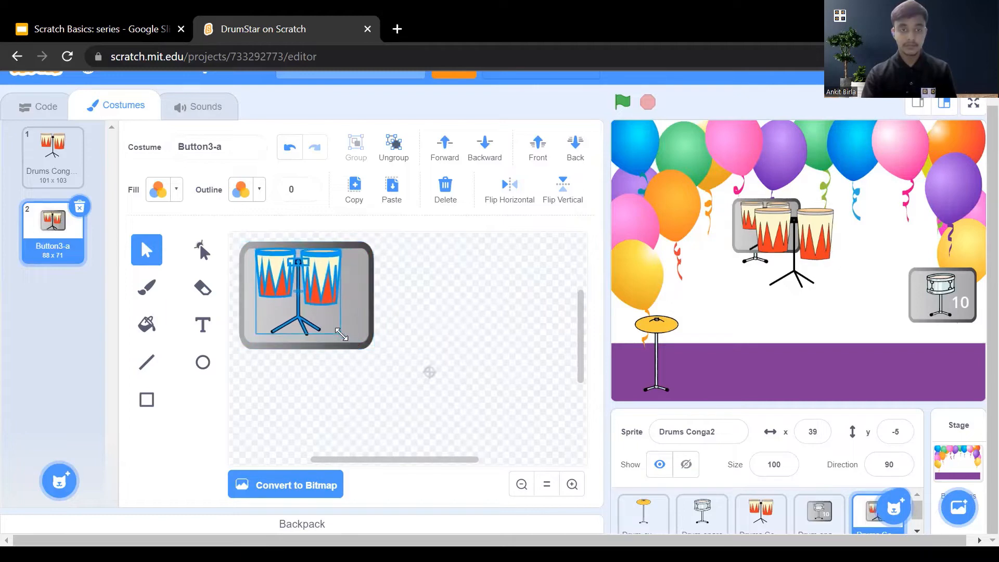
pyautogui.moveTo(299, 298)
pyautogui.mouseDown()
pyautogui.moveTo(307, 304)
pyautogui.moveTo(295, 293)
pyautogui.mouseUp()
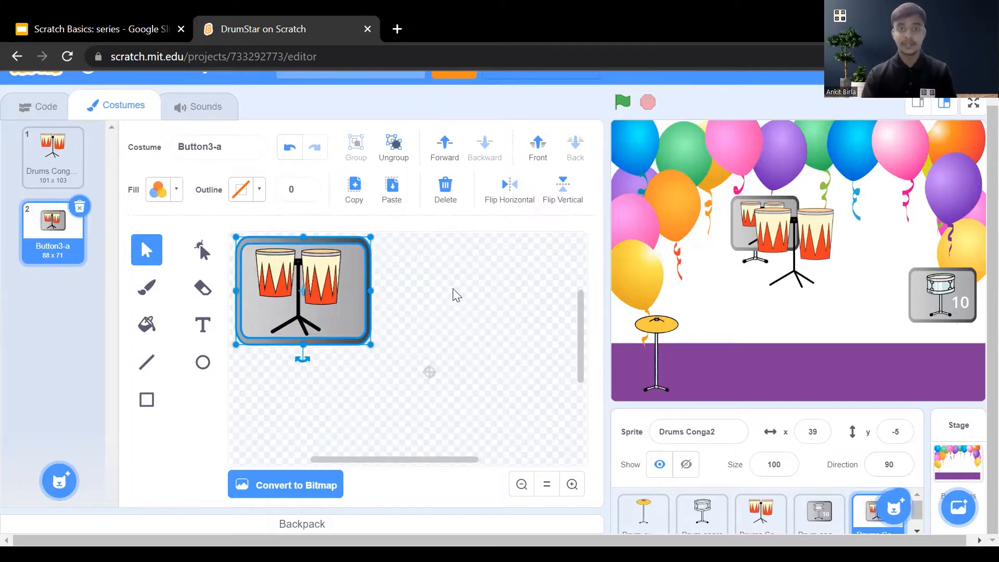
pyautogui.click(444, 271)
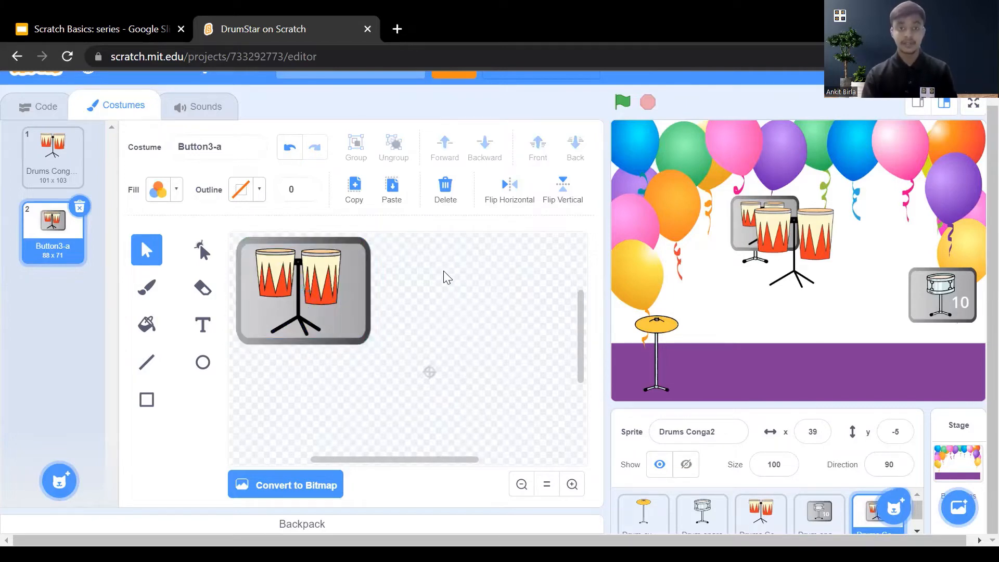
# Group the conga drawing with the grey button and move the group onto the costume's centre point.
pyautogui.moveTo(427, 264); pyautogui.dragTo(383, 380)
pyautogui.click(356, 139)
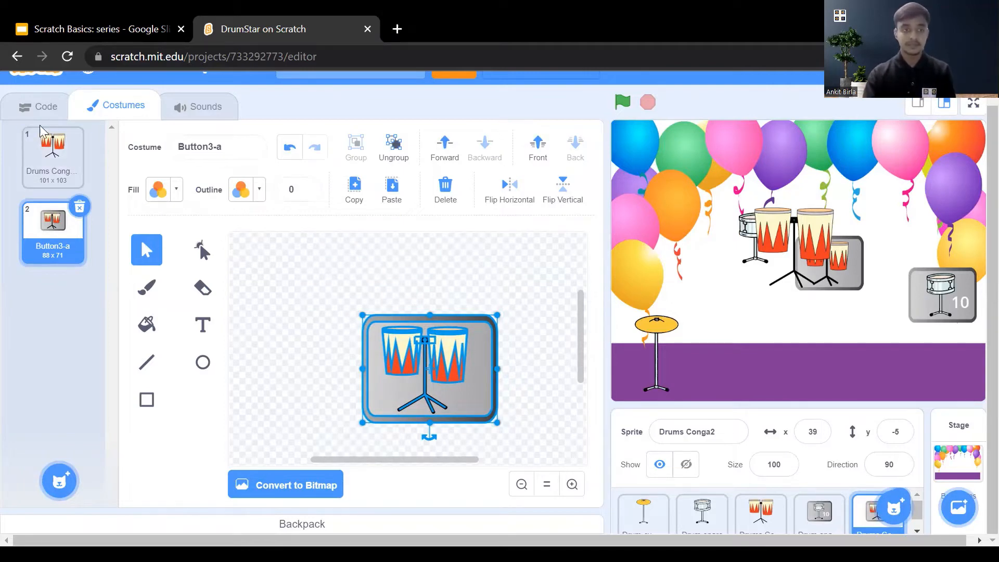
pyautogui.click(322, 292)
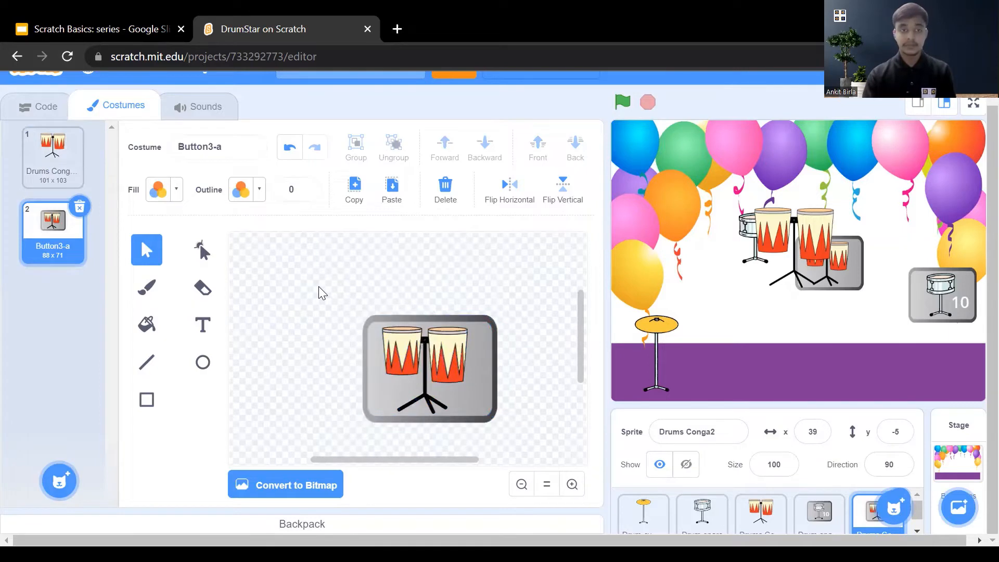
# Add the text "30" beside the conga stand on the button and make it white by setting the fill saturation to 0.
pyautogui.click(202, 324)
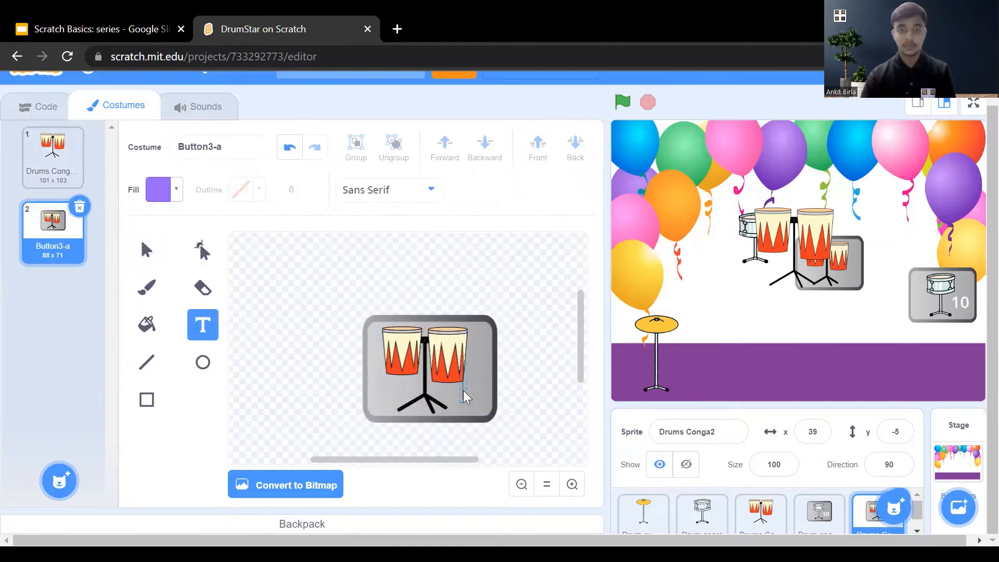
pyautogui.write('30')
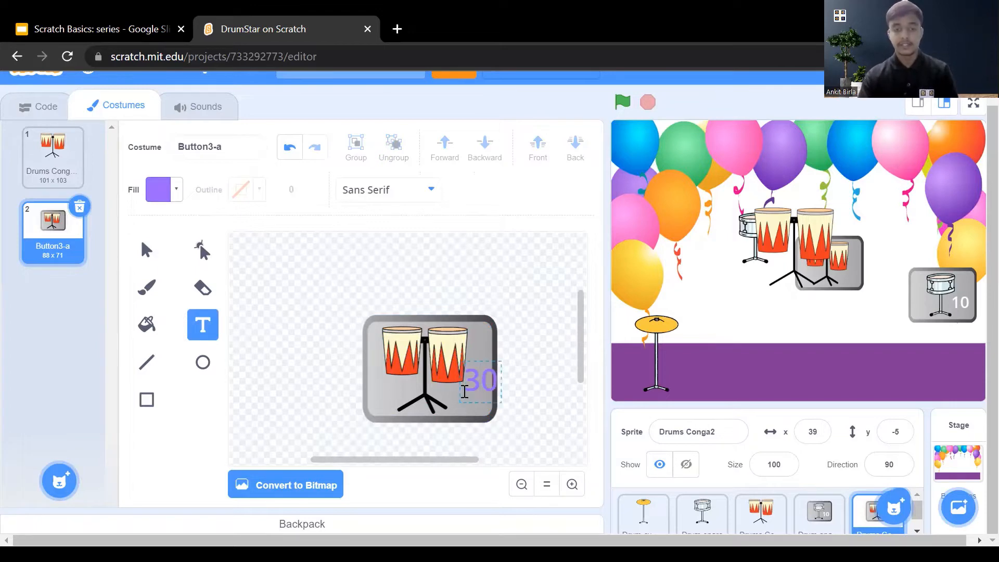
pyautogui.click(471, 324)
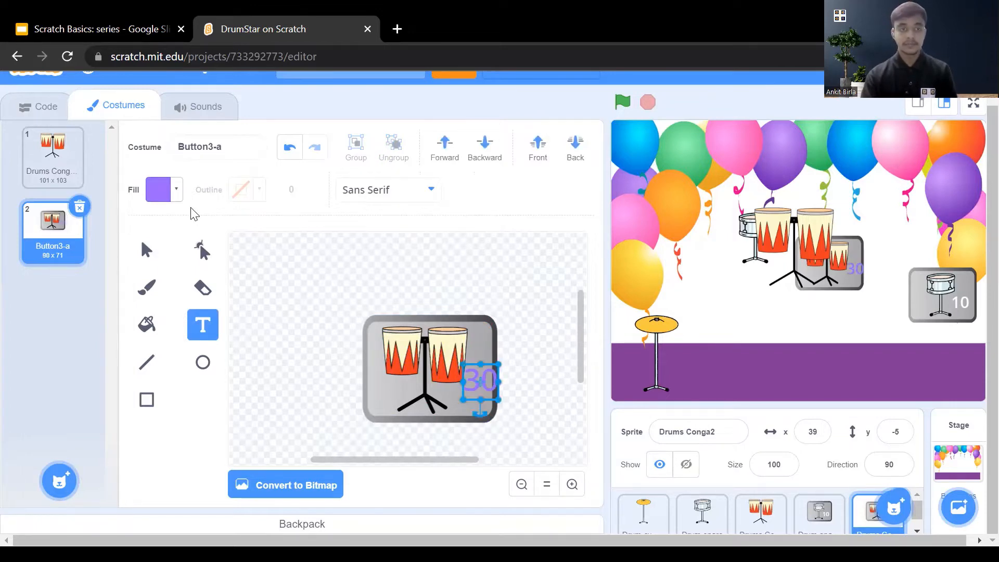
pyautogui.click(171, 191)
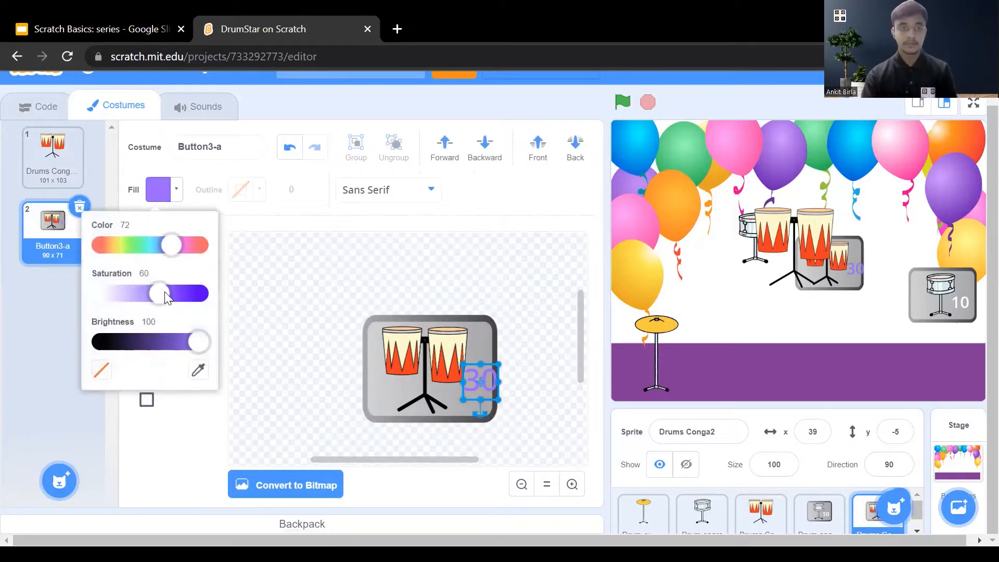
pyautogui.click(98, 296)
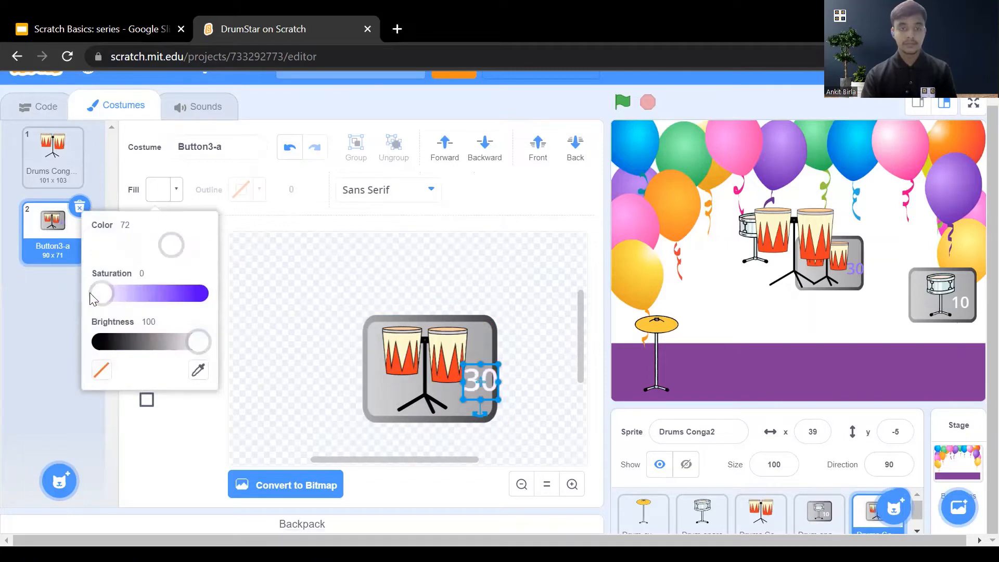
pyautogui.click(292, 357)
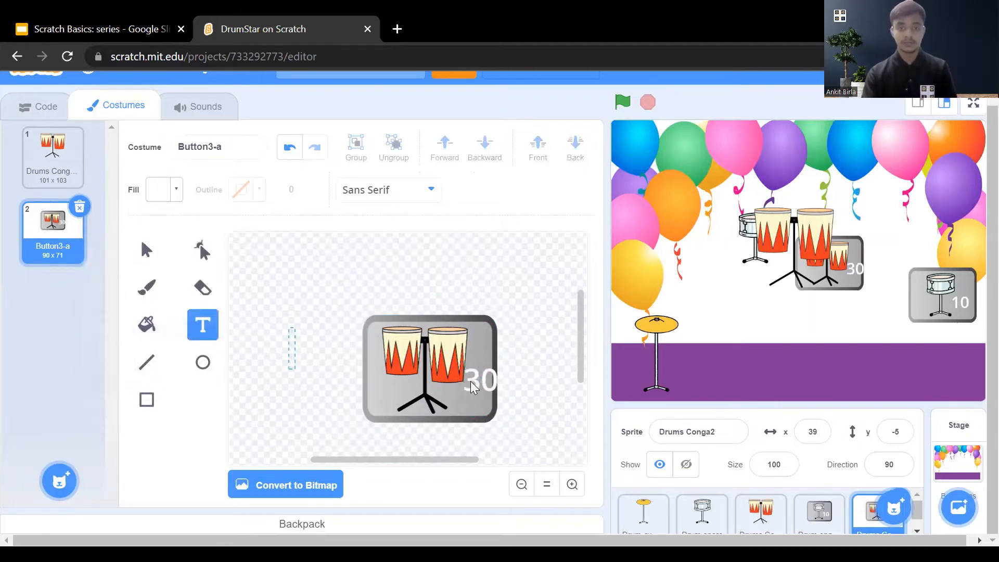
# Move the "30" label fully inside the grey button, into its lower-right corner.
pyautogui.click(473, 355)
pyautogui.moveTo(476, 377); pyautogui.dragTo(467, 393)
pyautogui.click(342, 360)
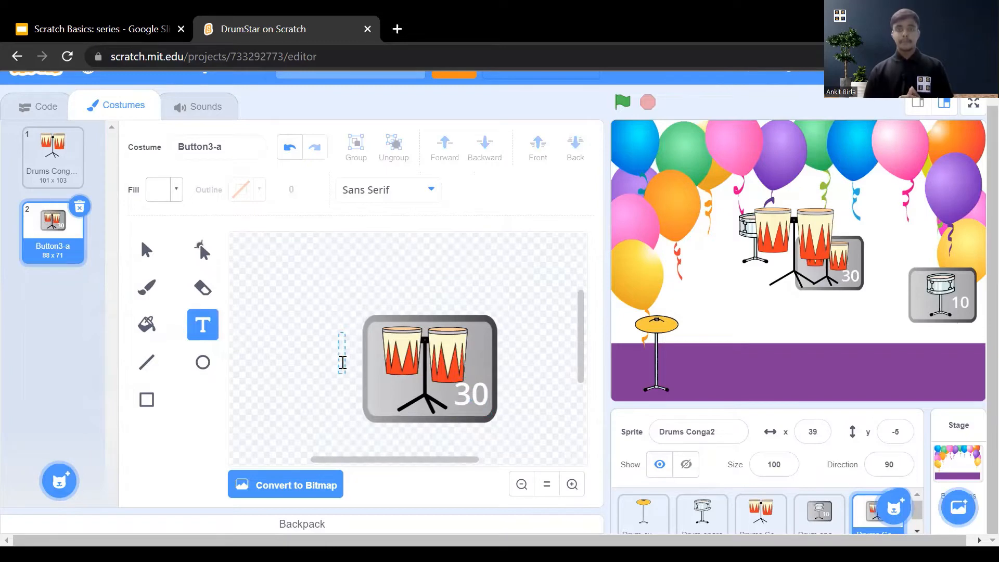
# Switch to the Scratch Basics presentation in Google Slides, present the Level:2 Indicator slide, and advance to the Coding slide about the variable.
pyautogui.click(122, 23)
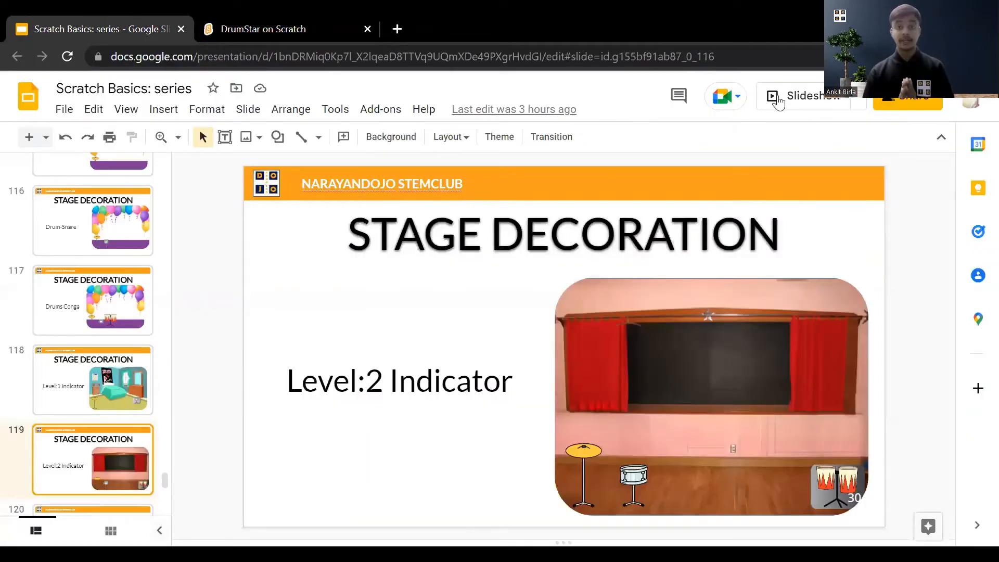
pyautogui.click(779, 99)
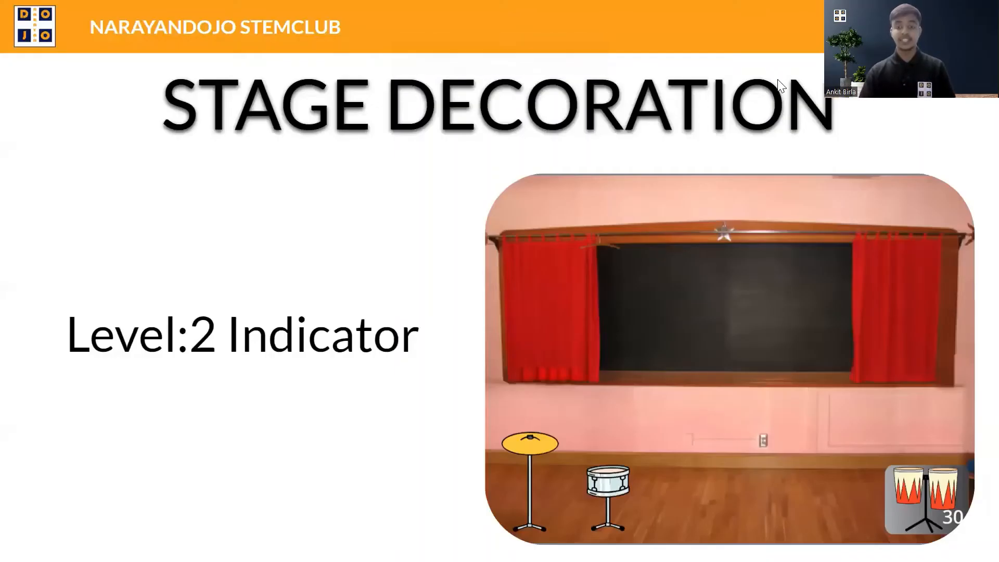
pyautogui.press('Right')
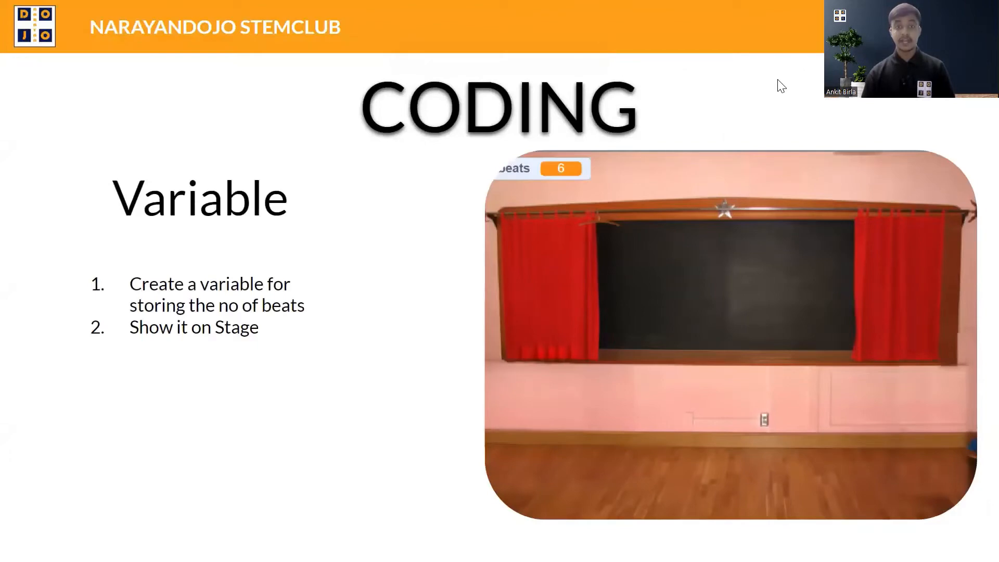